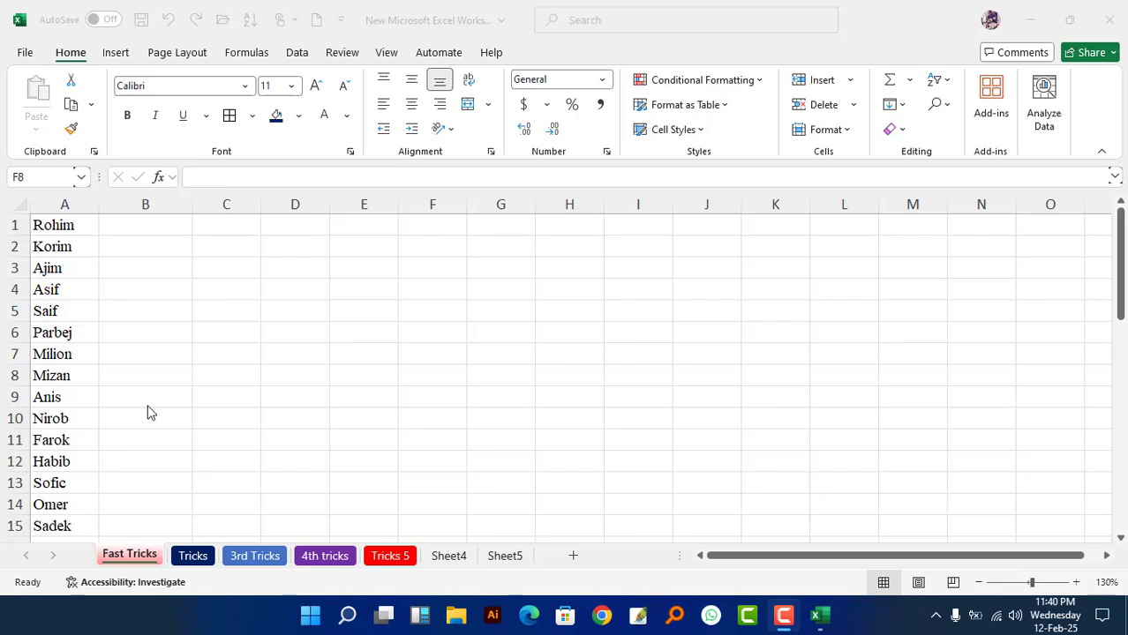
On the Fast Tricks sheet, enter the A1 name prefixed with "MD " in B1 and Flash Fill the rest of column B.
{"action": "left_click", "coordinate": [130, 555]}
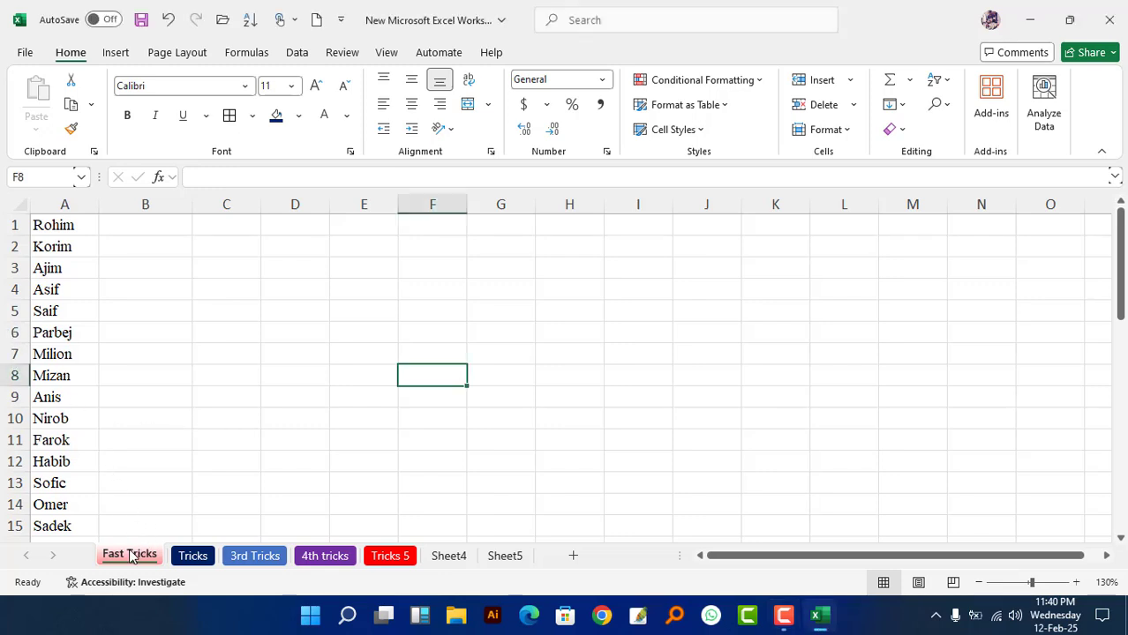
{"action": "scroll", "coordinate": [65, 398], "scroll_direction": "down", "scroll_amount": 12}
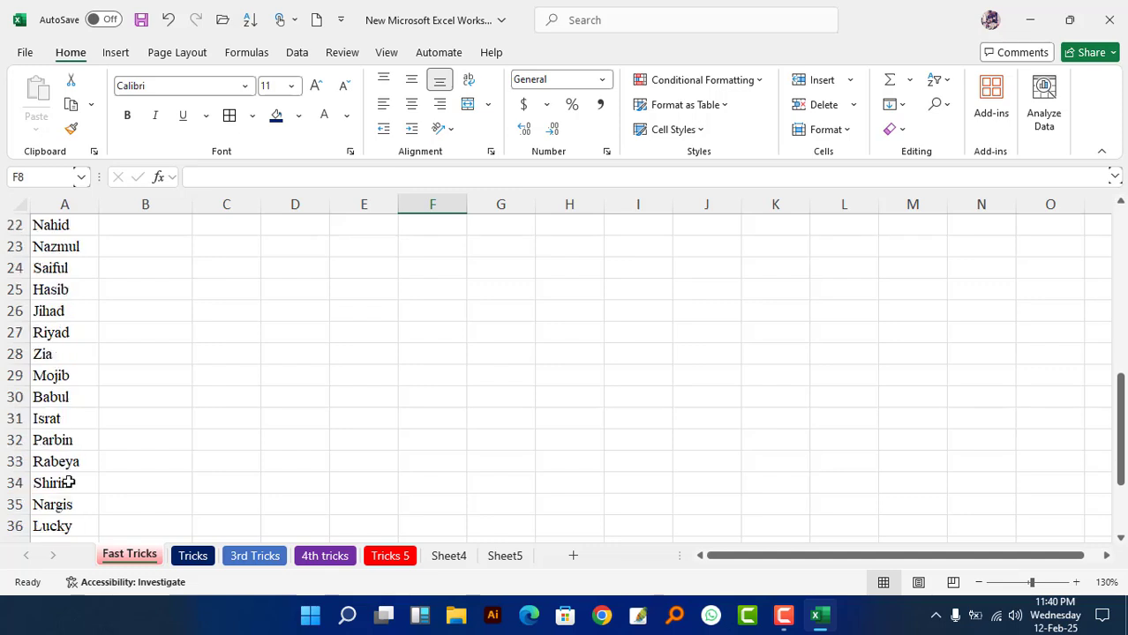
{"action": "scroll", "coordinate": [69, 482], "scroll_direction": "up", "scroll_amount": 3}
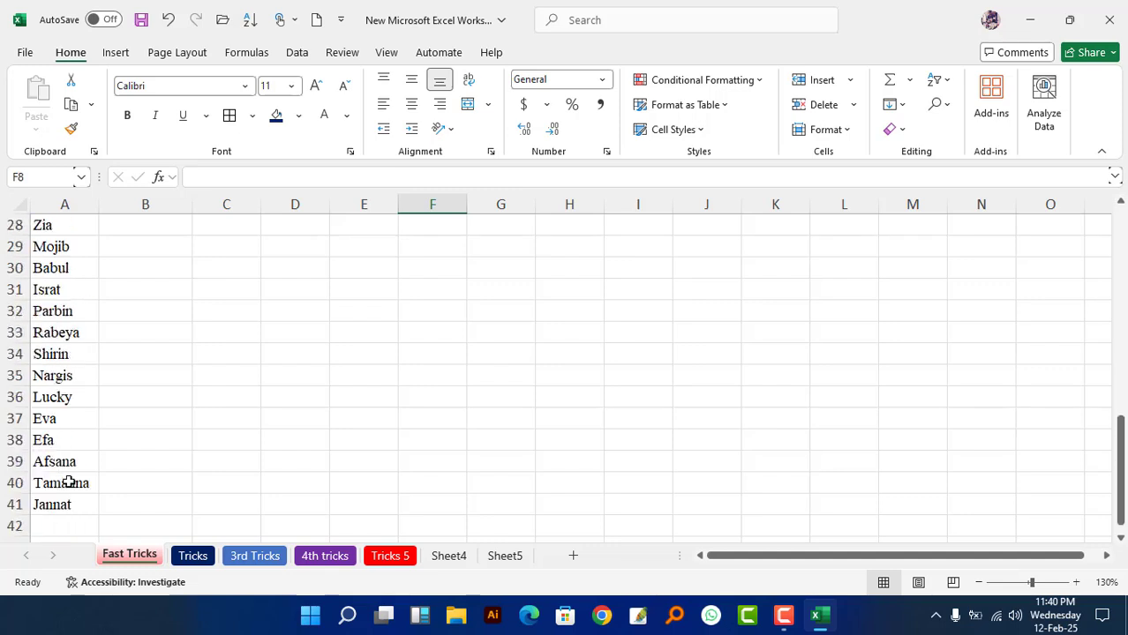
{"action": "scroll", "coordinate": [69, 482], "scroll_direction": "up", "scroll_amount": 9}
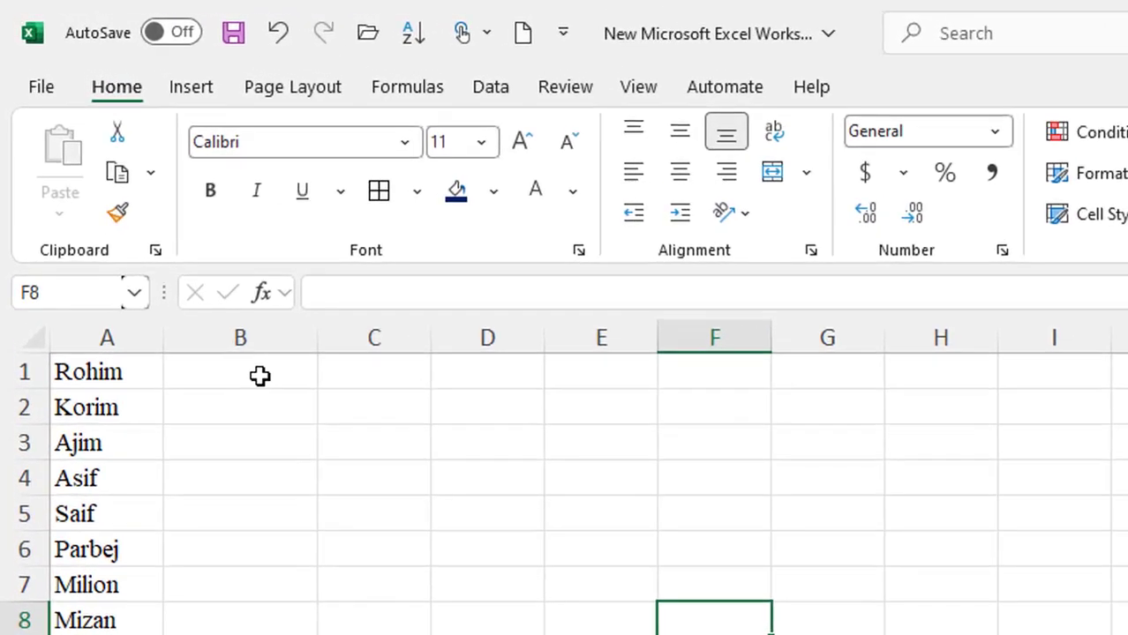
{"action": "left_click", "coordinate": [157, 227]}
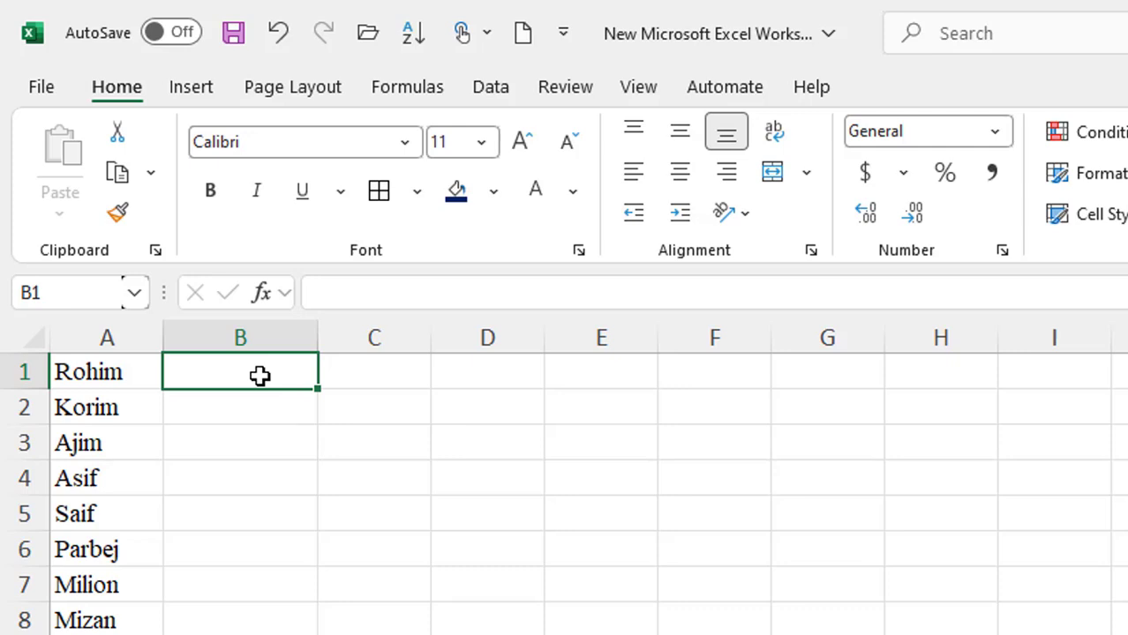
{"action": "type", "text": "MD "}
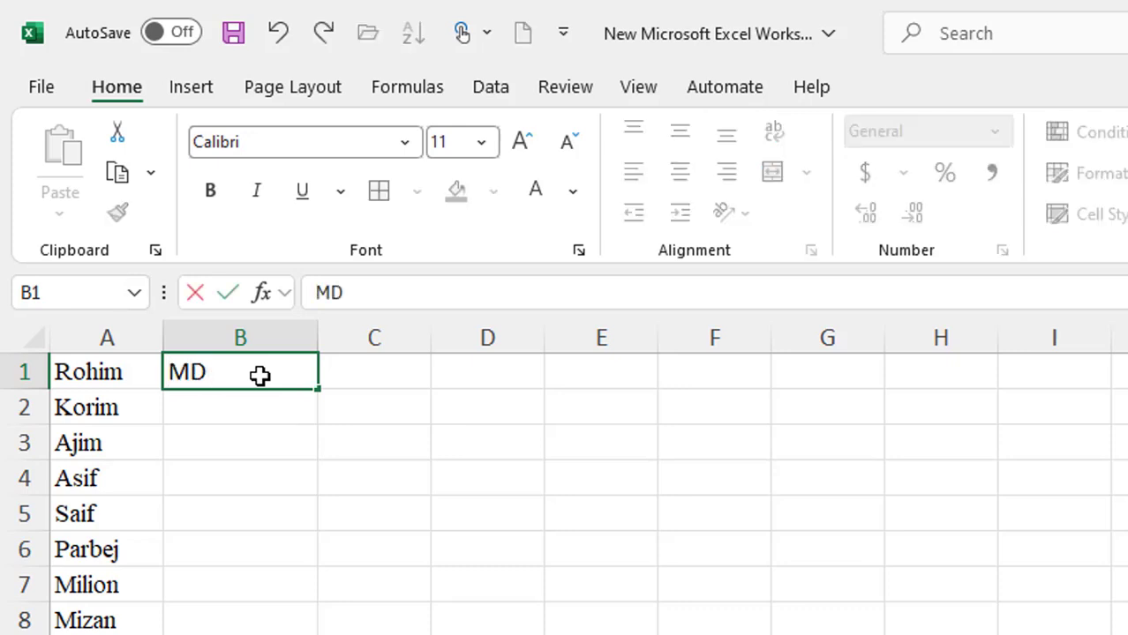
{"action": "type", "text": "r"}
{"action": "key", "text": "BackSpace"}
{"action": "type", "text": "Rohim"}
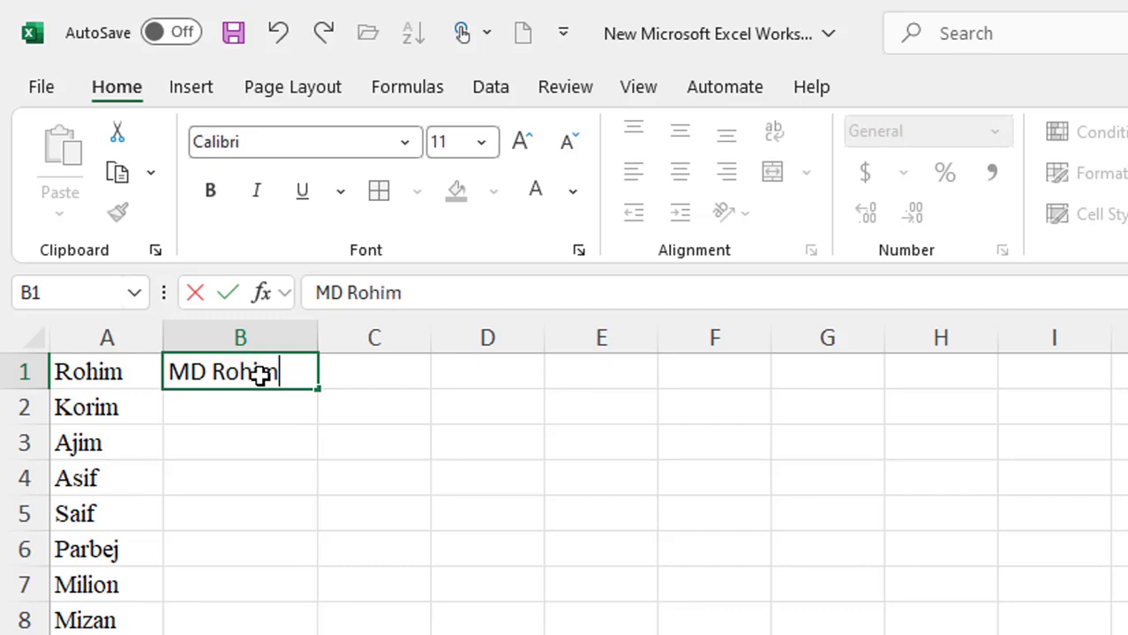
{"action": "key", "text": "Return"}
{"action": "key", "text": "ctrl+e"}
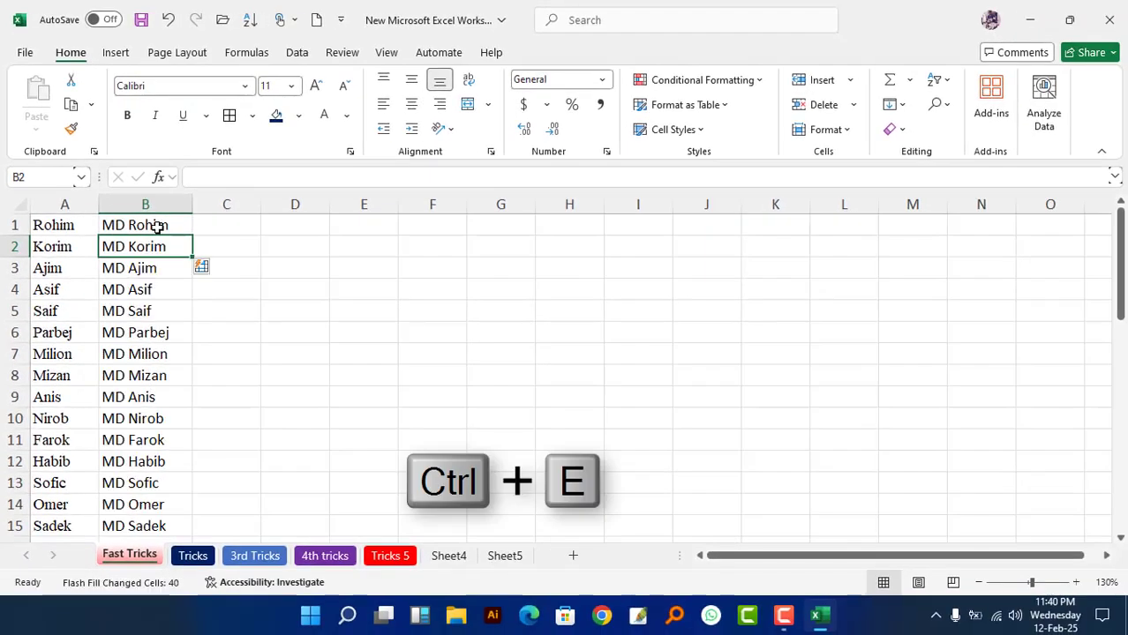
Copy the whole of column B with the MD-prefixed names.
{"action": "left_click", "coordinate": [158, 202]}
{"action": "right_click", "coordinate": [158, 202]}
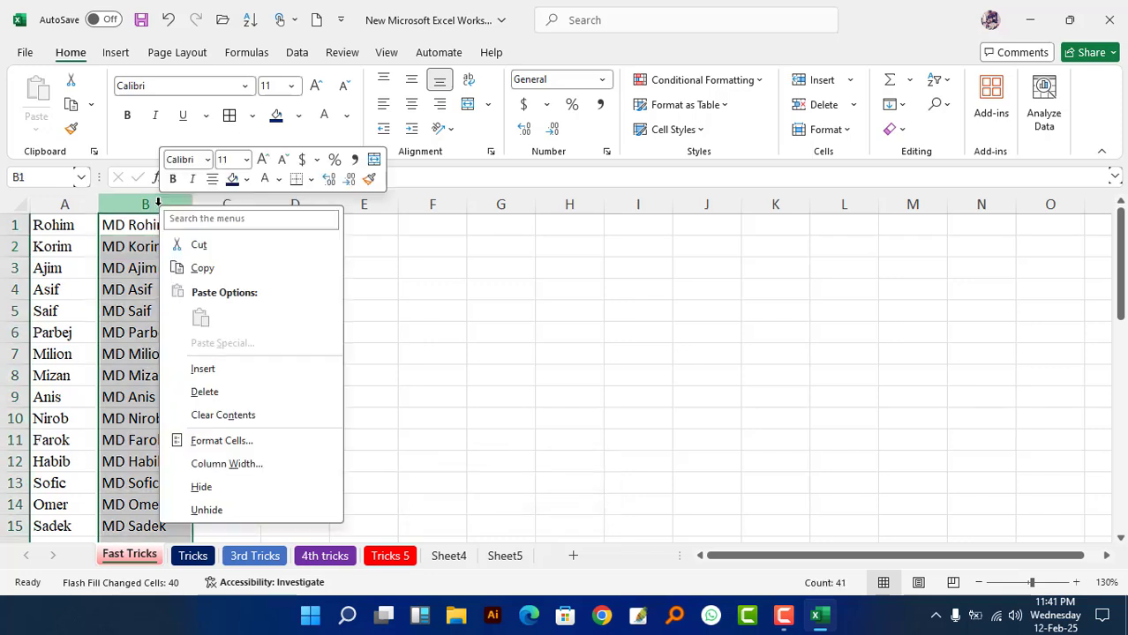
{"action": "left_click", "coordinate": [205, 269]}
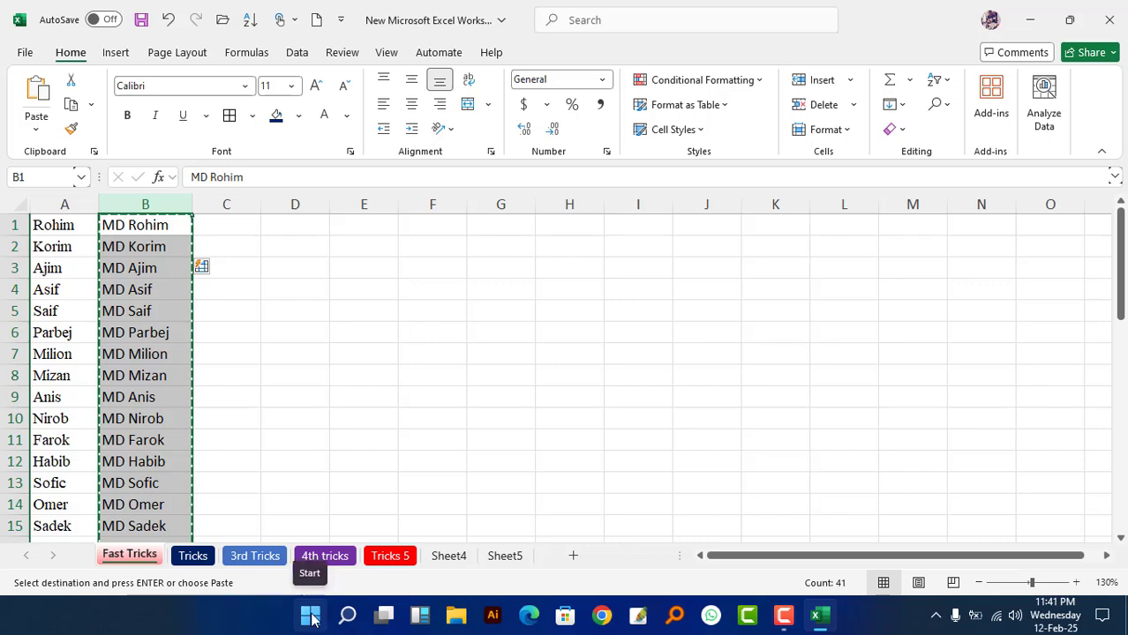
Open Notepad and paste the copied column into the blank document.
{"action": "left_click", "coordinate": [340, 617]}
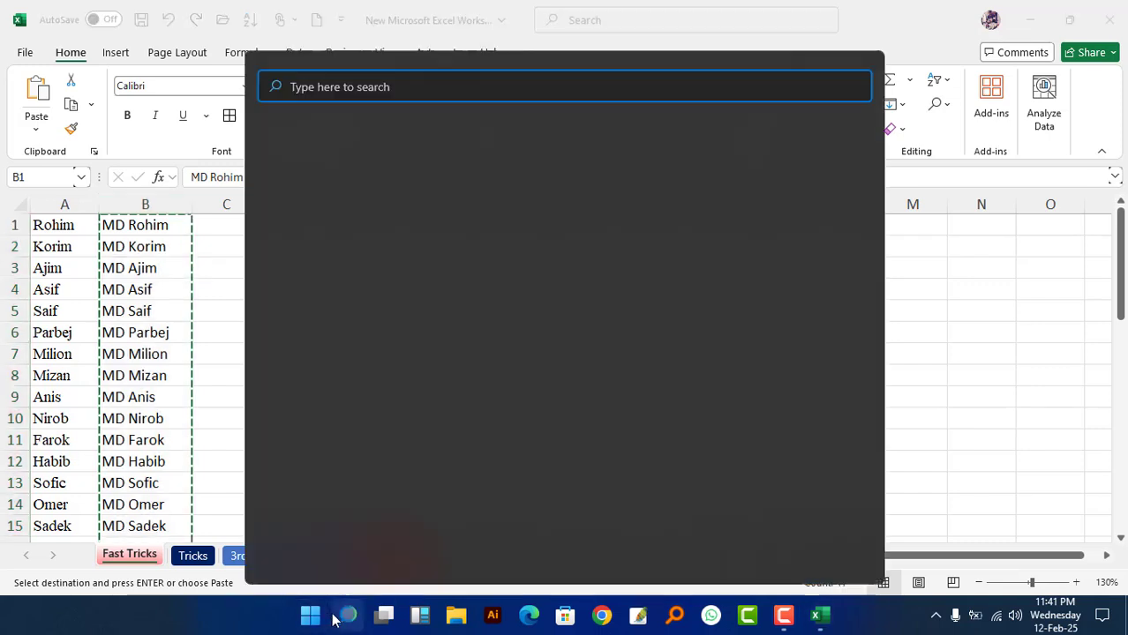
{"action": "type", "text": "not"}
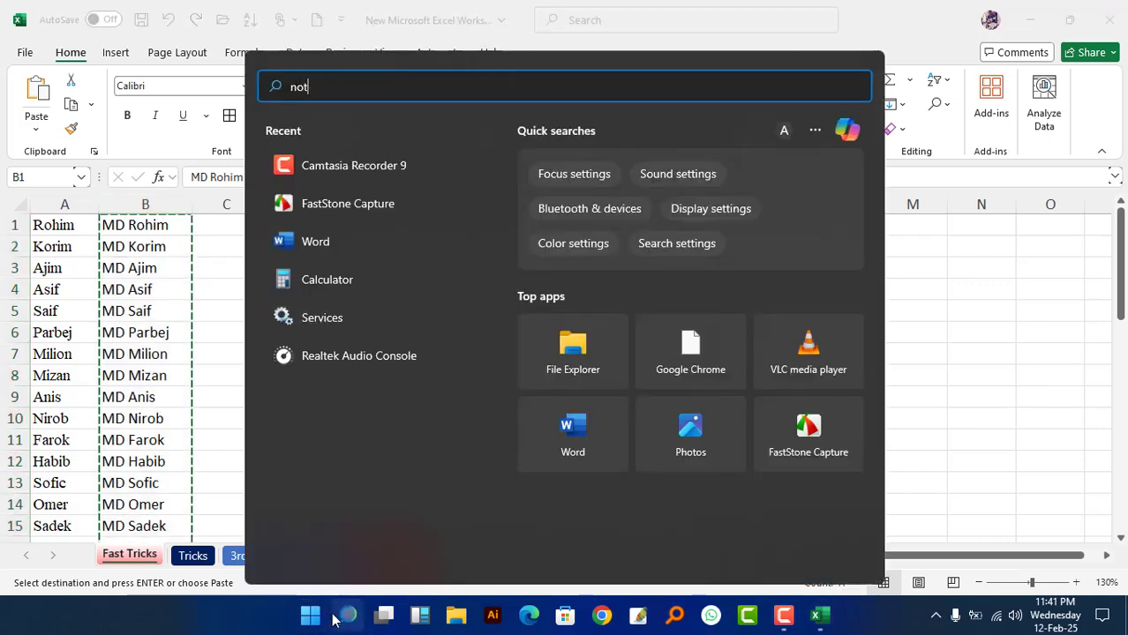
{"action": "type", "text": "epad"}
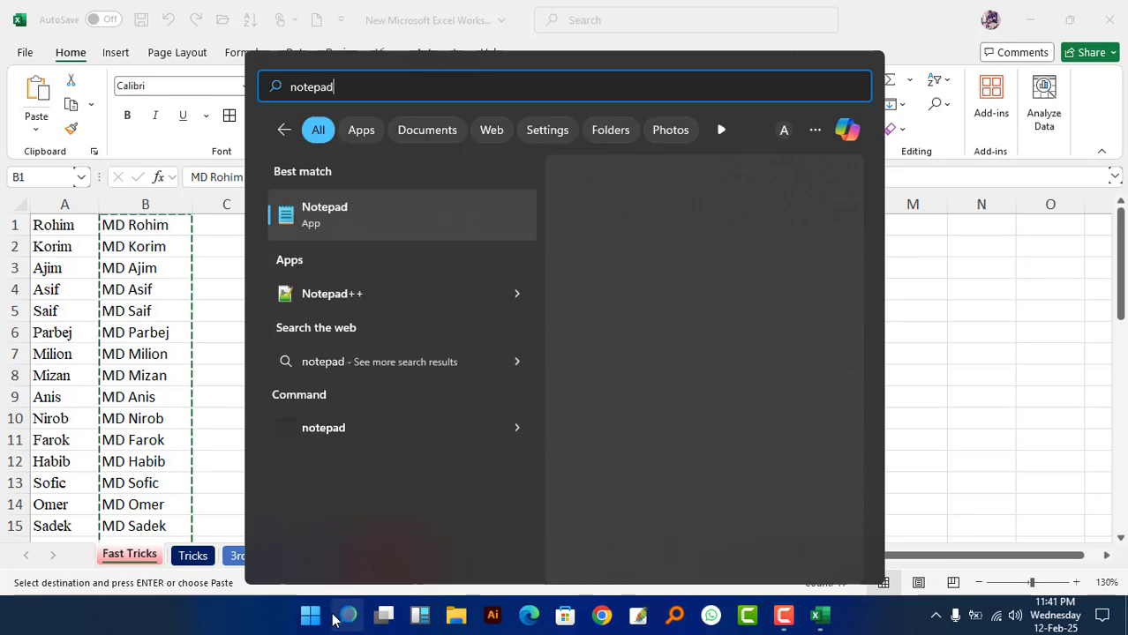
{"action": "left_click", "coordinate": [354, 211]}
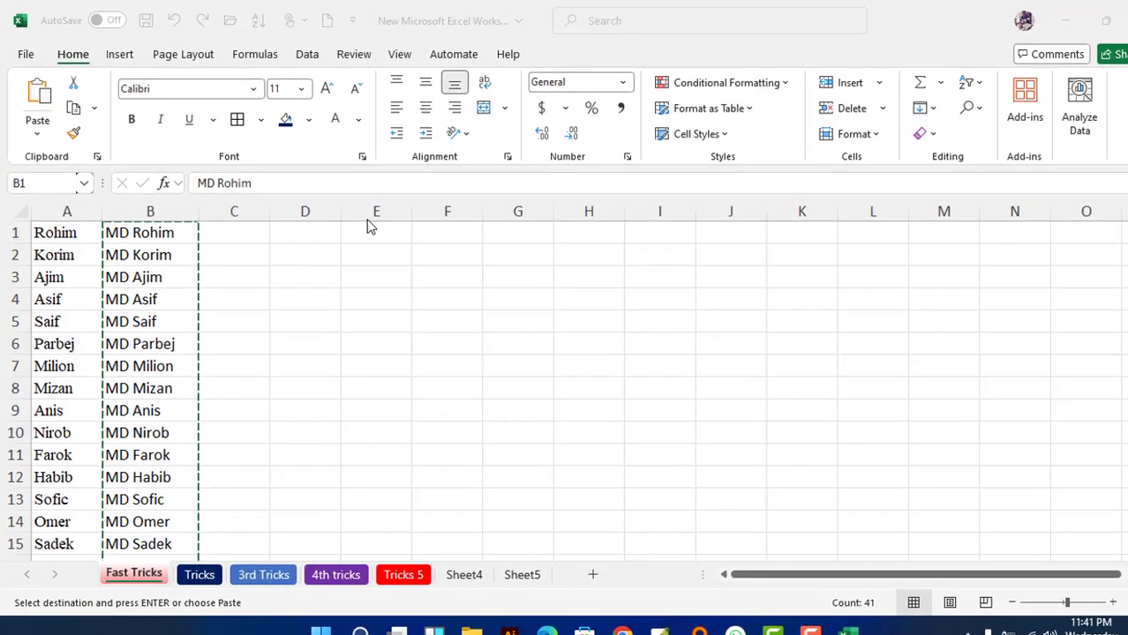
{"action": "left_click", "coordinate": [620, 88]}
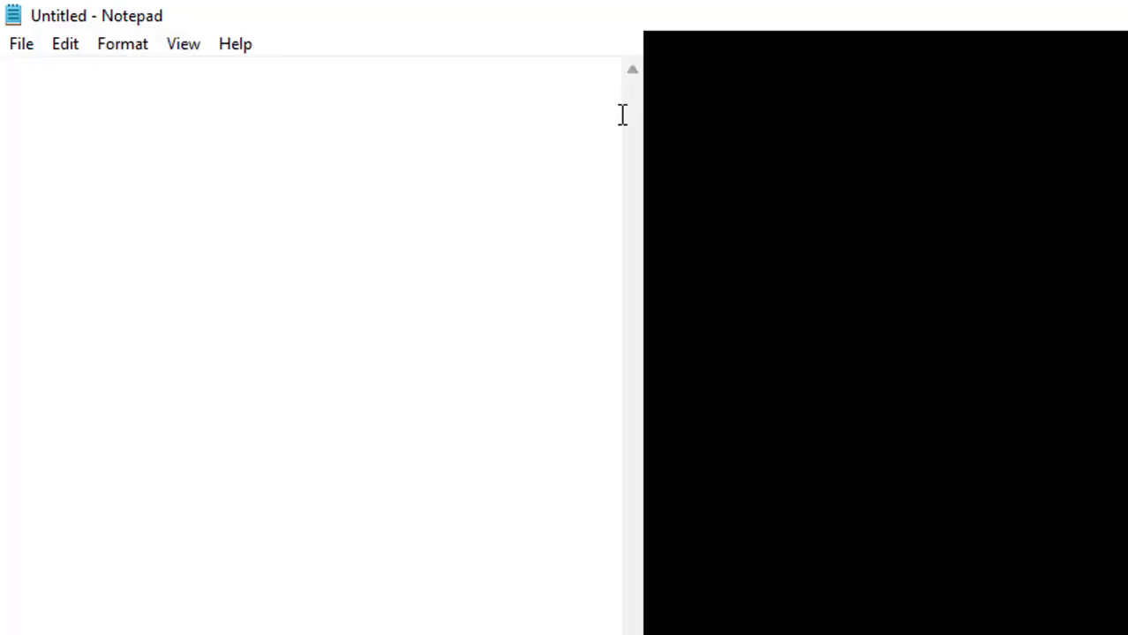
{"action": "key", "text": "ctrl+v"}
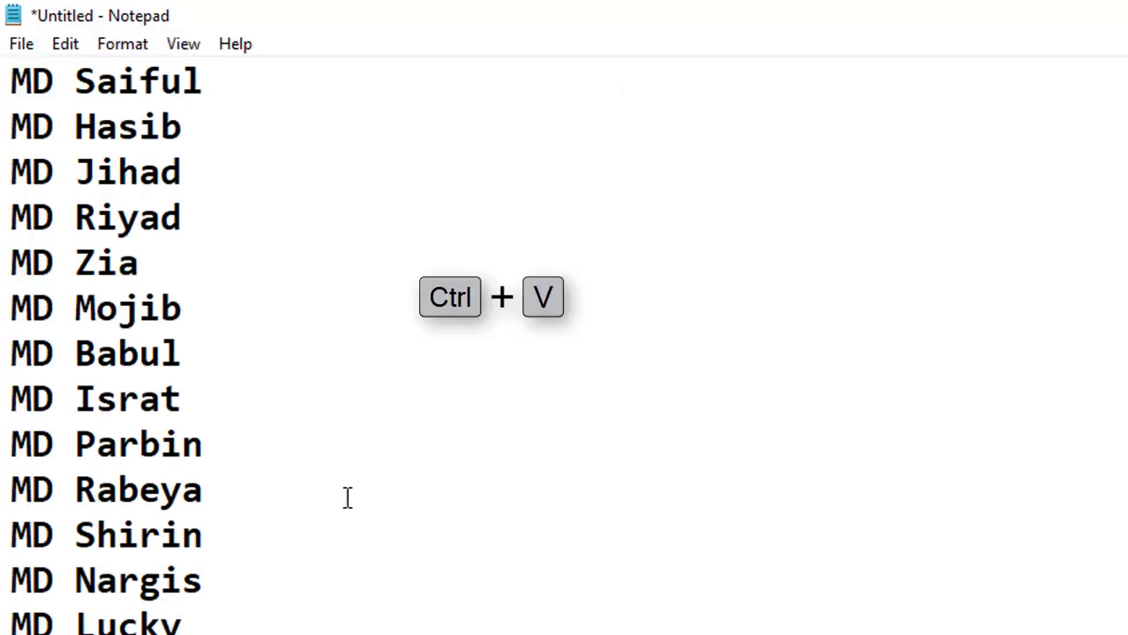
Start saving the text under a new name and choose New folder on the Desktop as the location.
{"action": "left_click", "coordinate": [22, 51]}
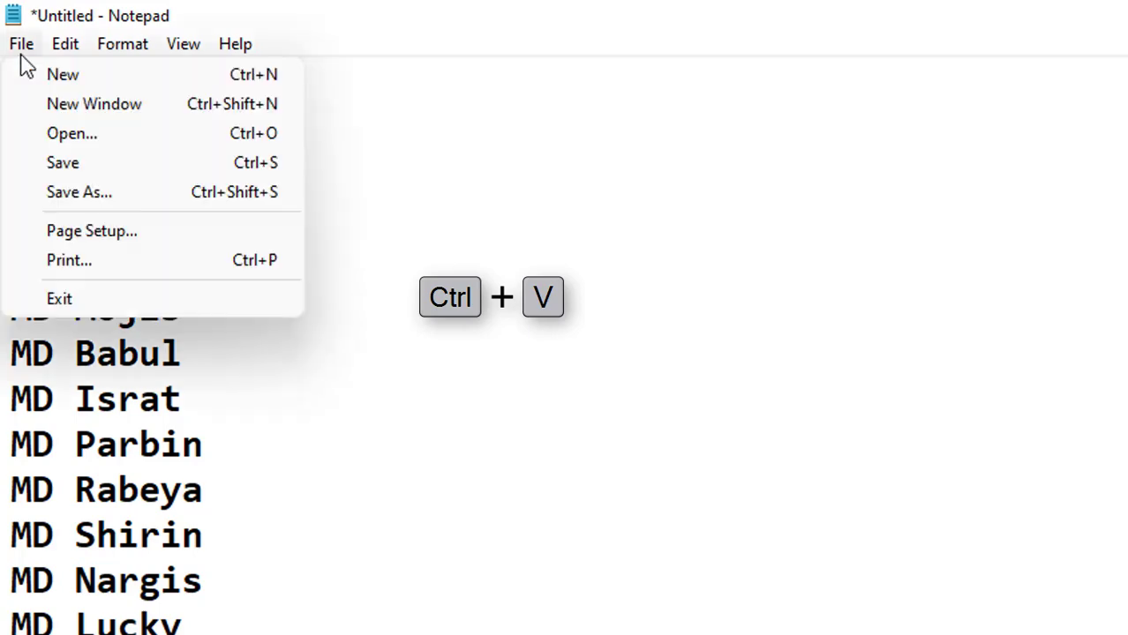
{"action": "left_click", "coordinate": [97, 195]}
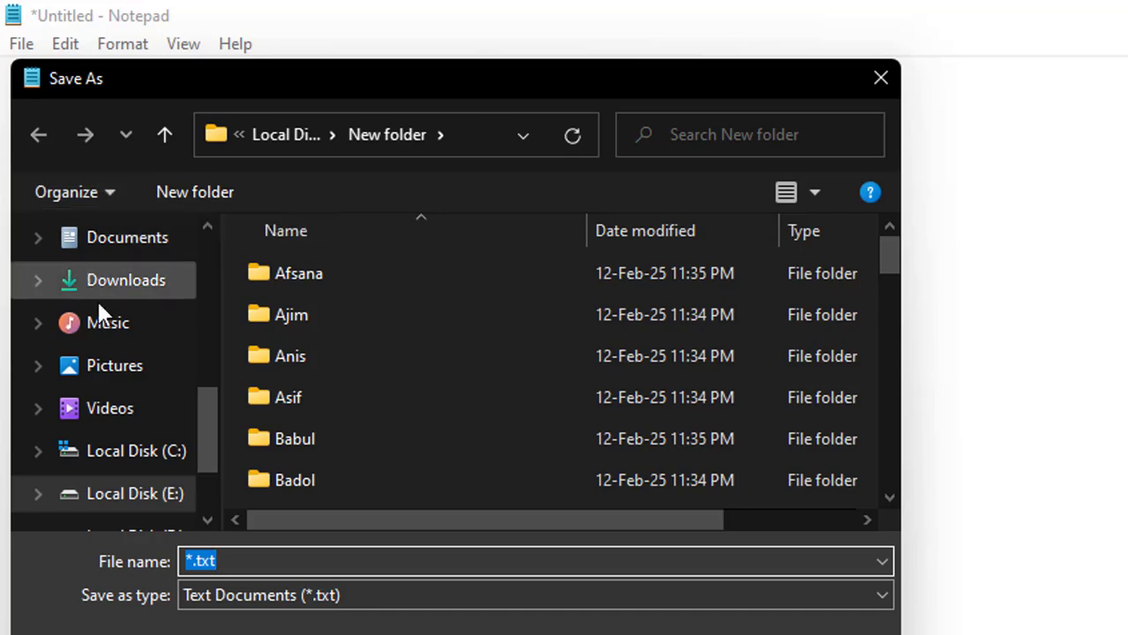
{"action": "scroll", "coordinate": [124, 365], "scroll_direction": "down", "scroll_amount": 3}
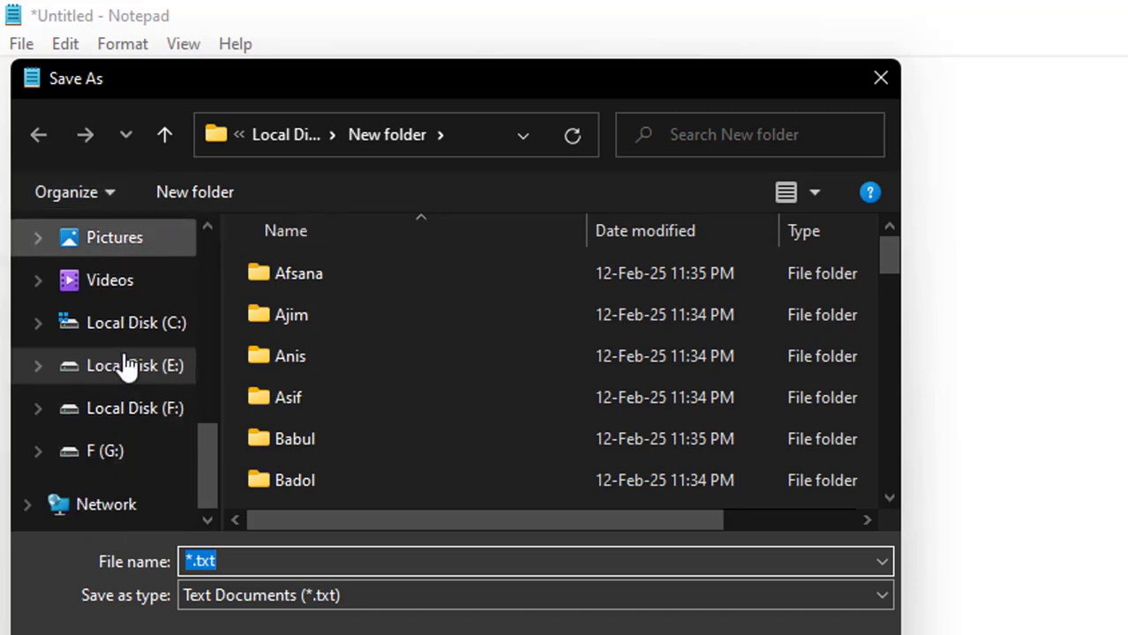
{"action": "scroll", "coordinate": [123, 366], "scroll_direction": "up", "scroll_amount": 2}
{"action": "scroll", "coordinate": [126, 365], "scroll_direction": "down", "scroll_amount": 3}
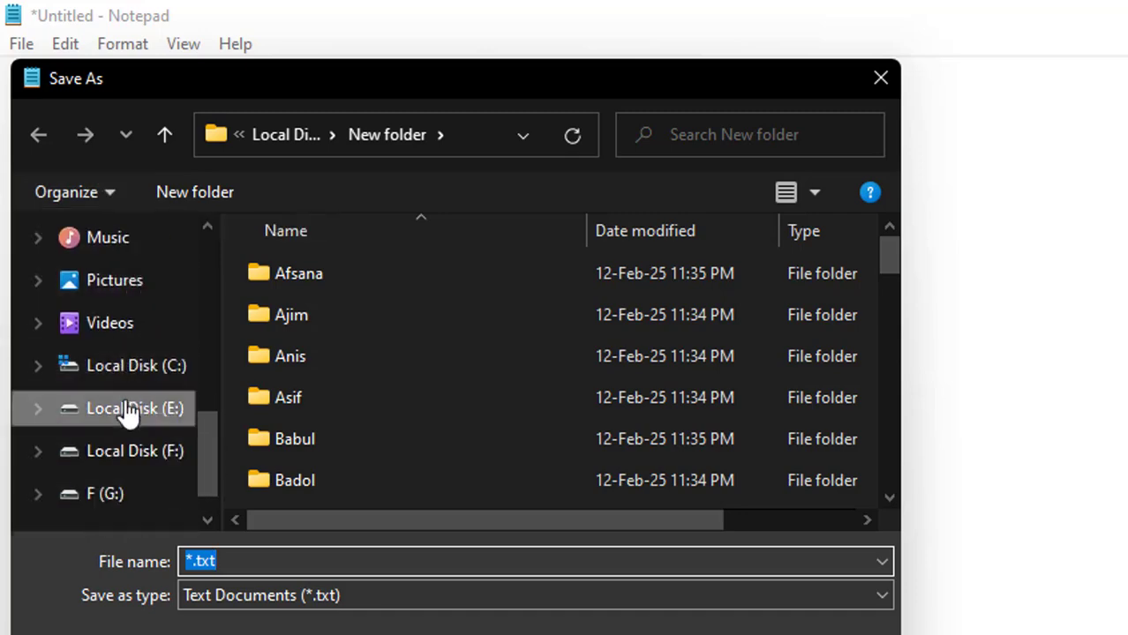
{"action": "scroll", "coordinate": [113, 432], "scroll_direction": "up", "scroll_amount": 3}
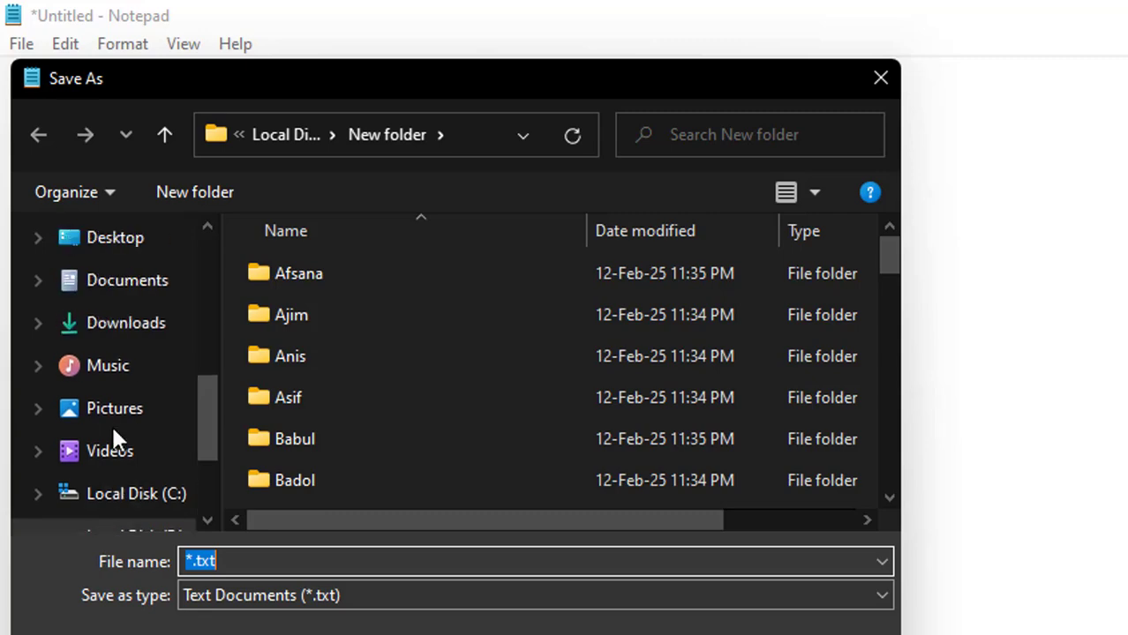
{"action": "left_click", "coordinate": [102, 245]}
{"action": "double_click", "coordinate": [350, 273]}
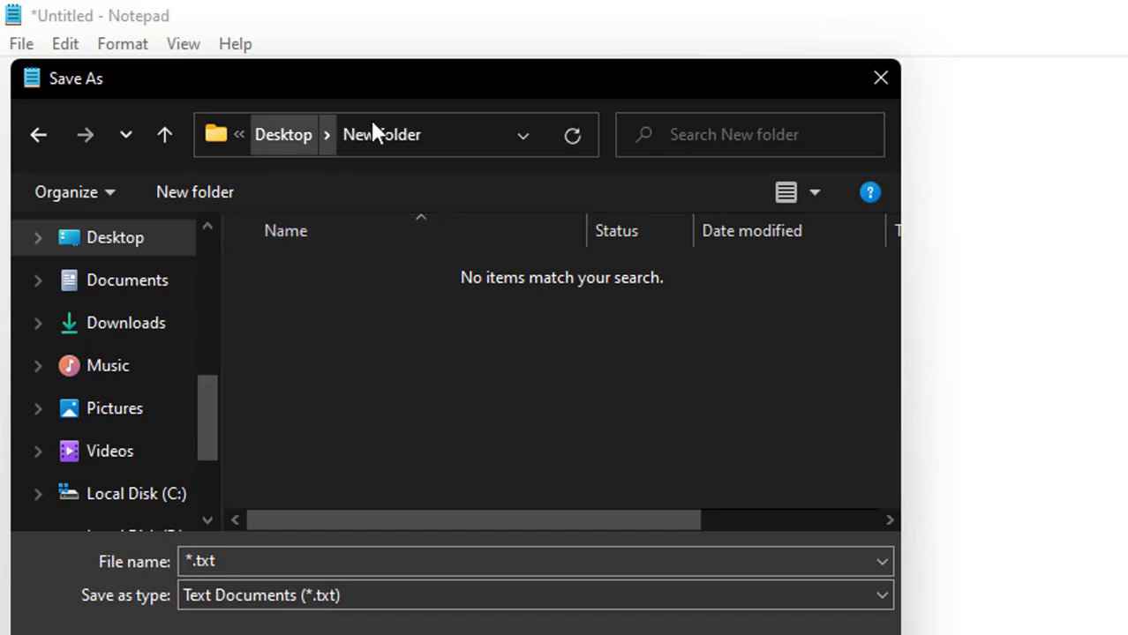
Name the file Folder.bat and save it.
{"action": "double_click", "coordinate": [253, 562]}
{"action": "key", "text": "BackSpace"}
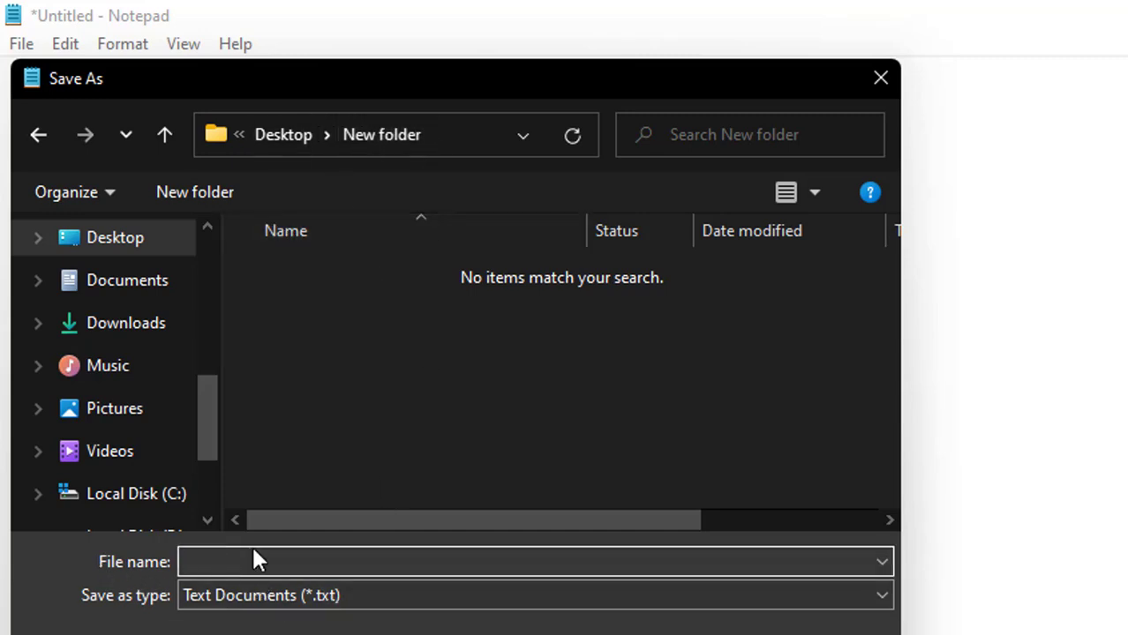
{"action": "type", "text": "Folder"}
{"action": "type", "text": "."}
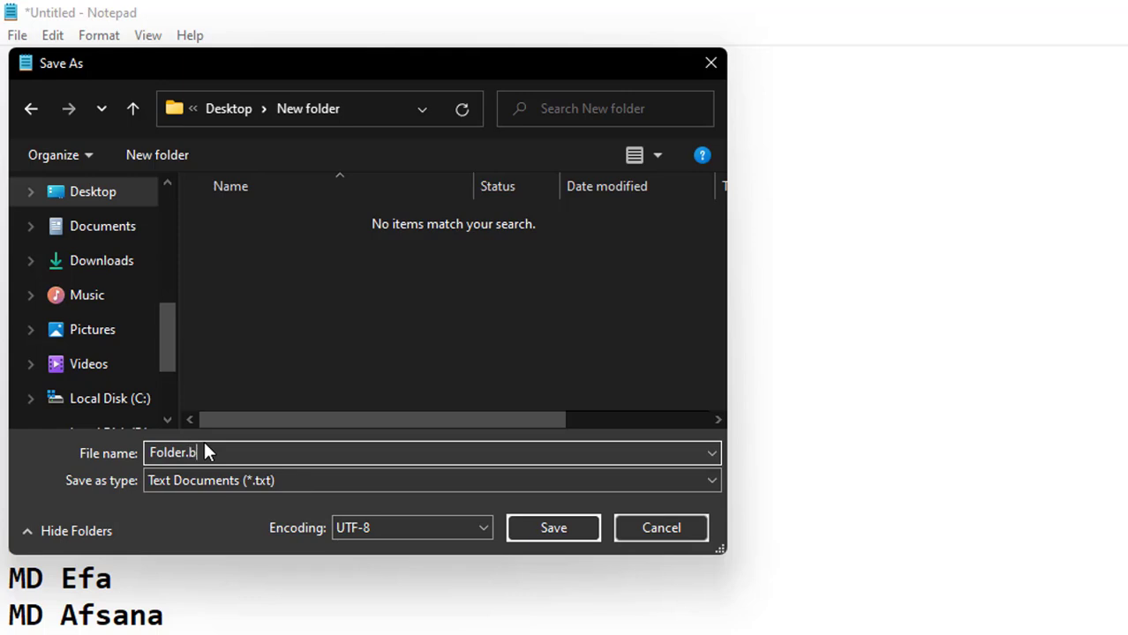
{"action": "type", "text": "bat"}
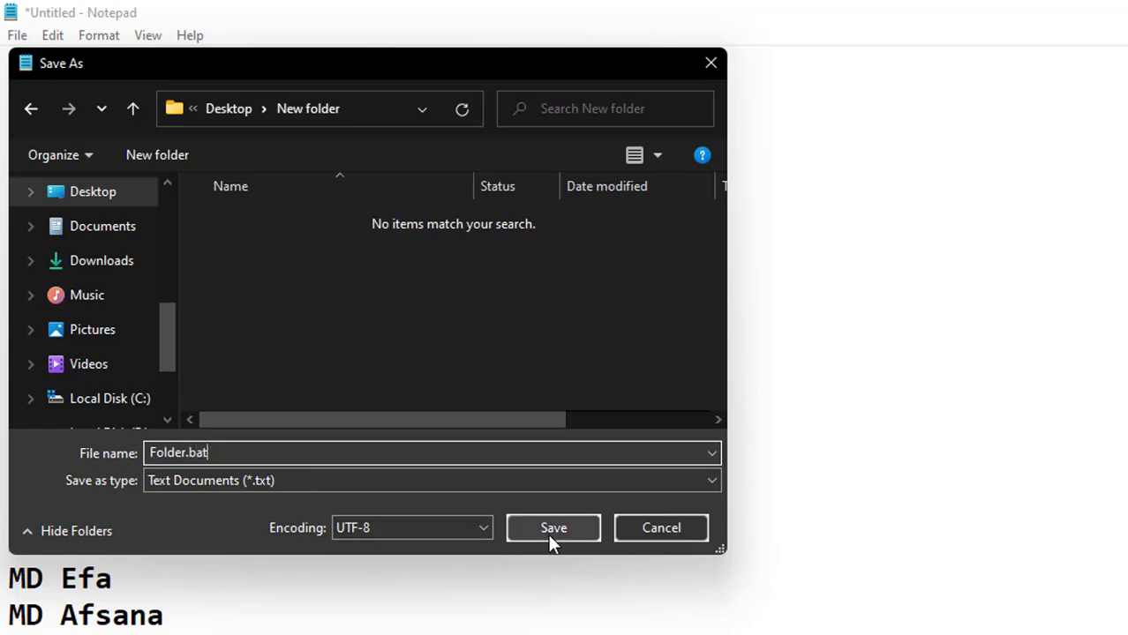
{"action": "left_click", "coordinate": [549, 533]}
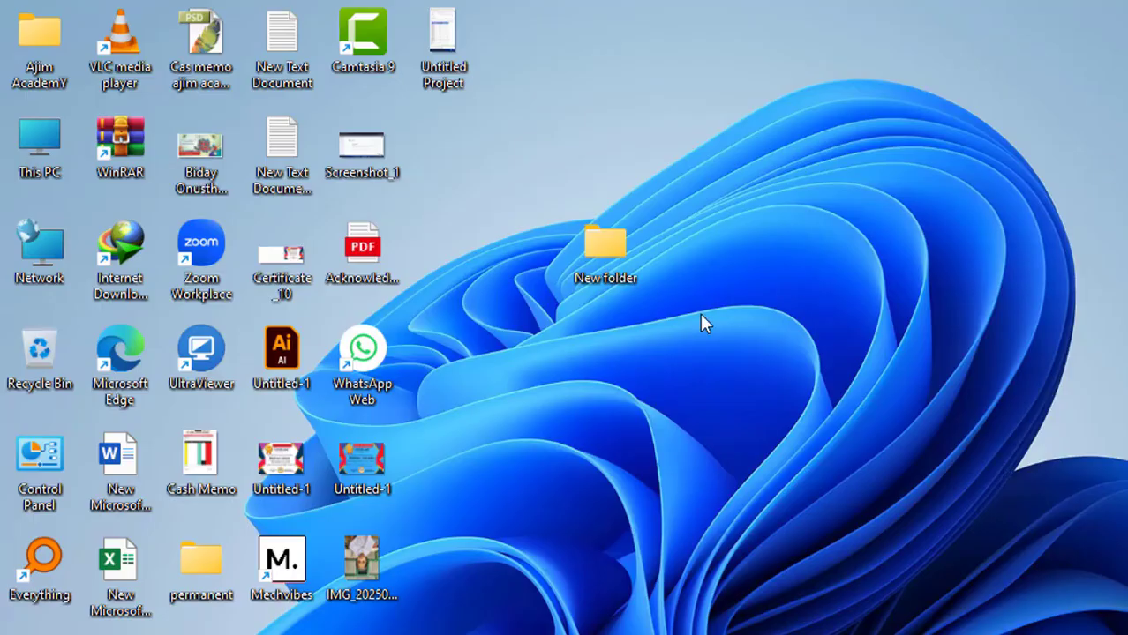
Open New folder on the desktop and run the Folder batch file to create the folders.
{"action": "double_click", "coordinate": [603, 277]}
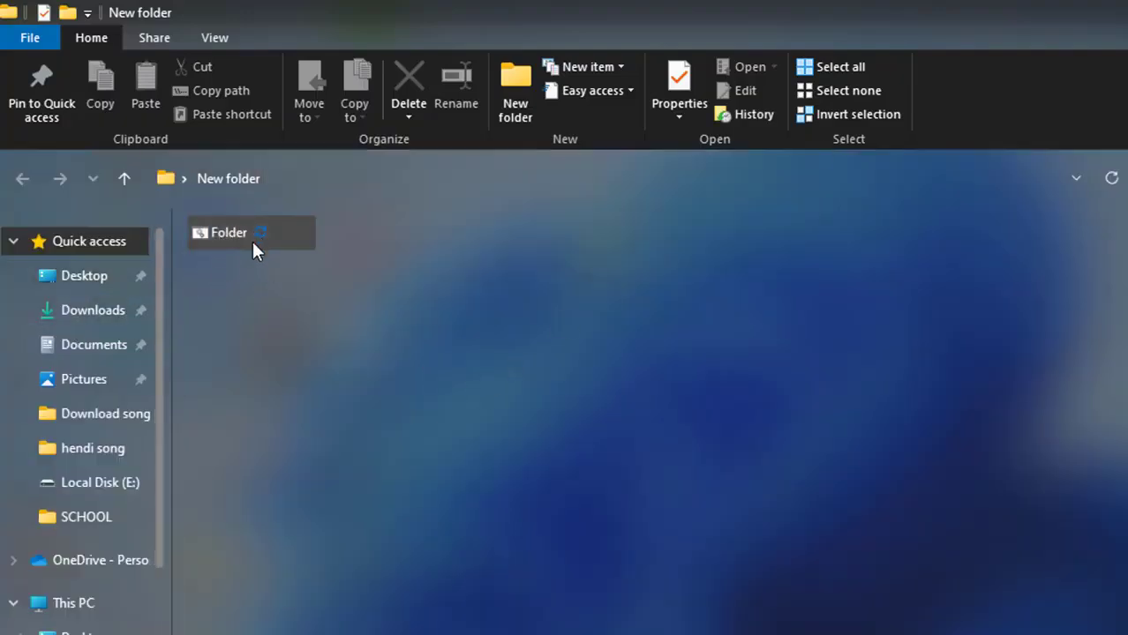
{"action": "double_click", "coordinate": [226, 234]}
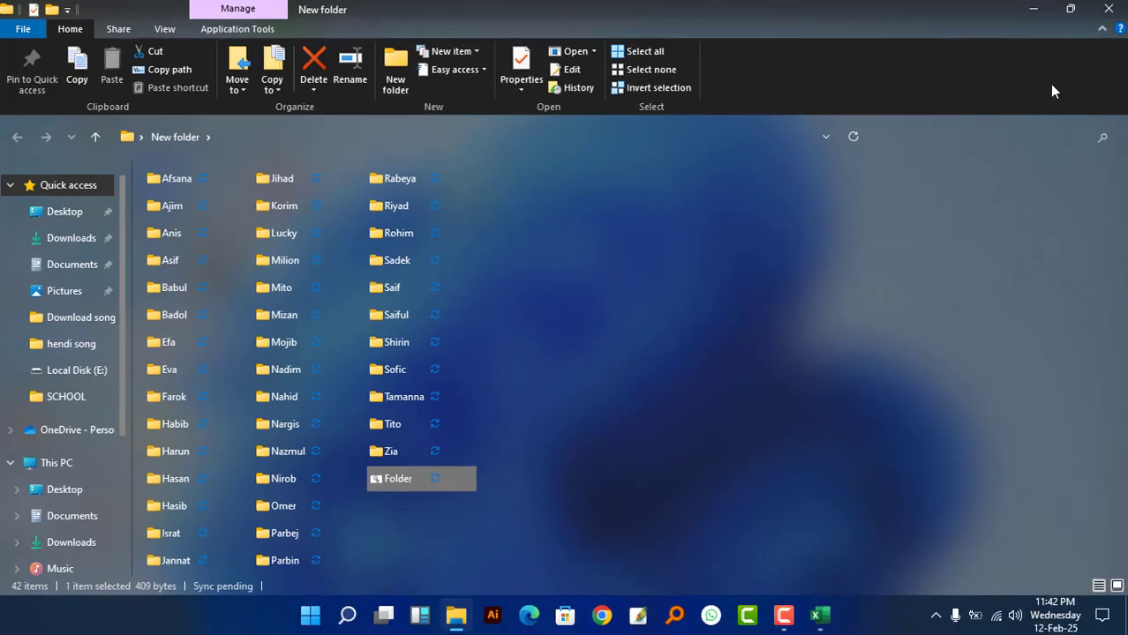
Switch back to Excel, go to the Tricks sheet and clear the Total value in C7.
{"action": "left_click", "coordinate": [813, 618]}
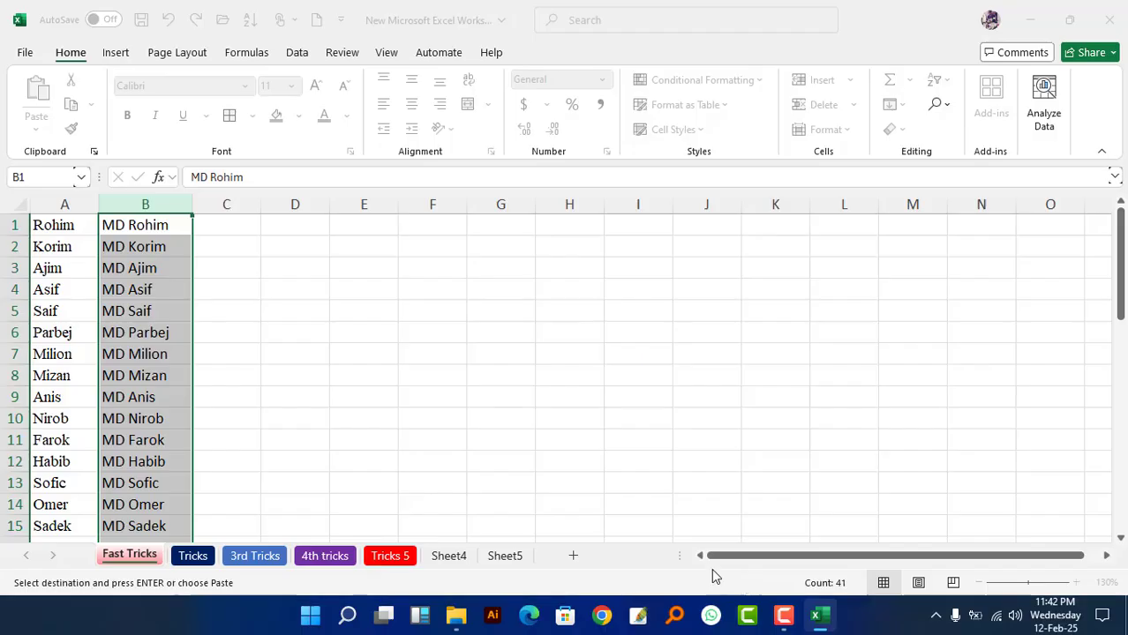
{"action": "left_click", "coordinate": [295, 419]}
{"action": "left_click", "coordinate": [194, 557]}
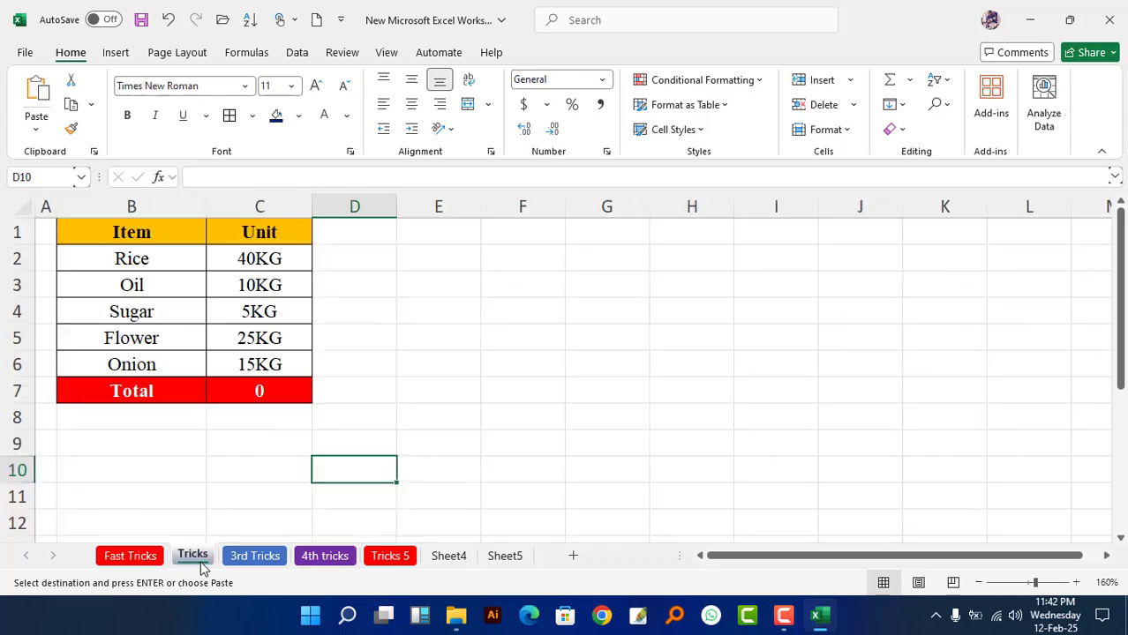
{"action": "left_click", "coordinate": [371, 332]}
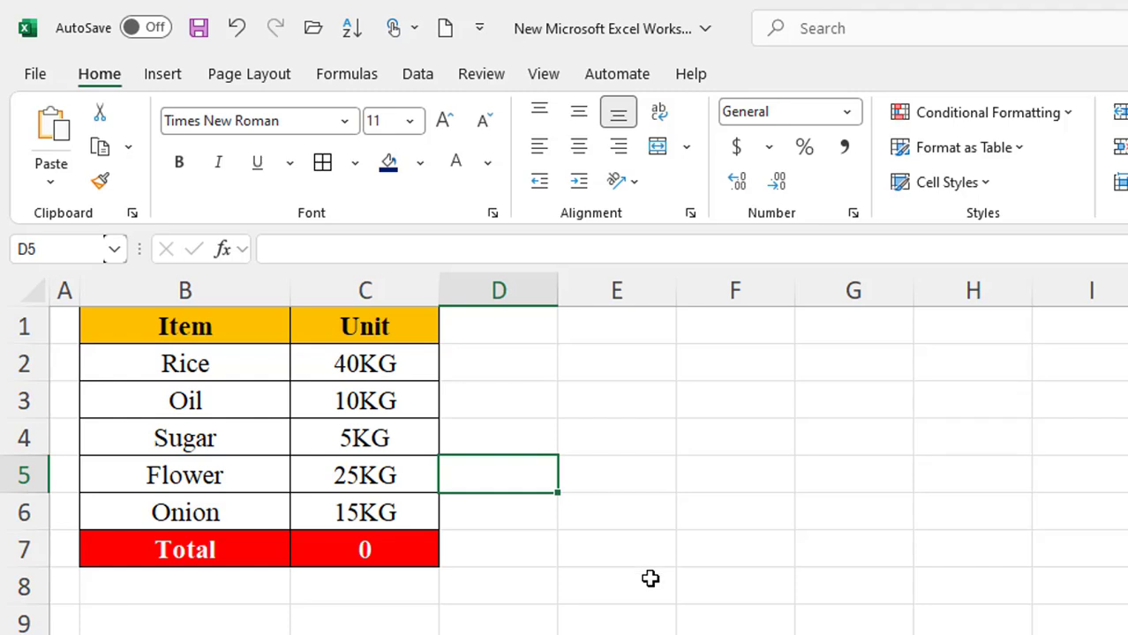
{"action": "left_click", "coordinate": [403, 559]}
{"action": "key", "text": "BackSpace"}
{"action": "left_click", "coordinate": [481, 612]}
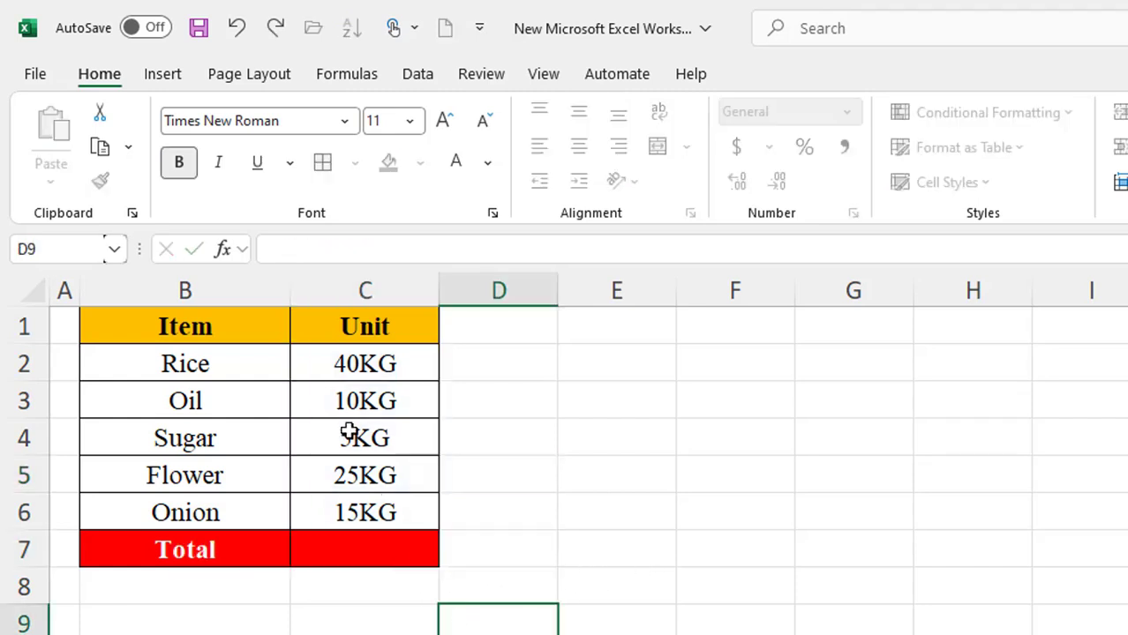
Try to total the KG text values in C2:C6 with a SUM formula in the Total cell C7.
{"action": "left_click_drag", "start_coordinate": [368, 353], "coordinate": [360, 516]}
{"action": "left_click", "coordinate": [368, 628]}
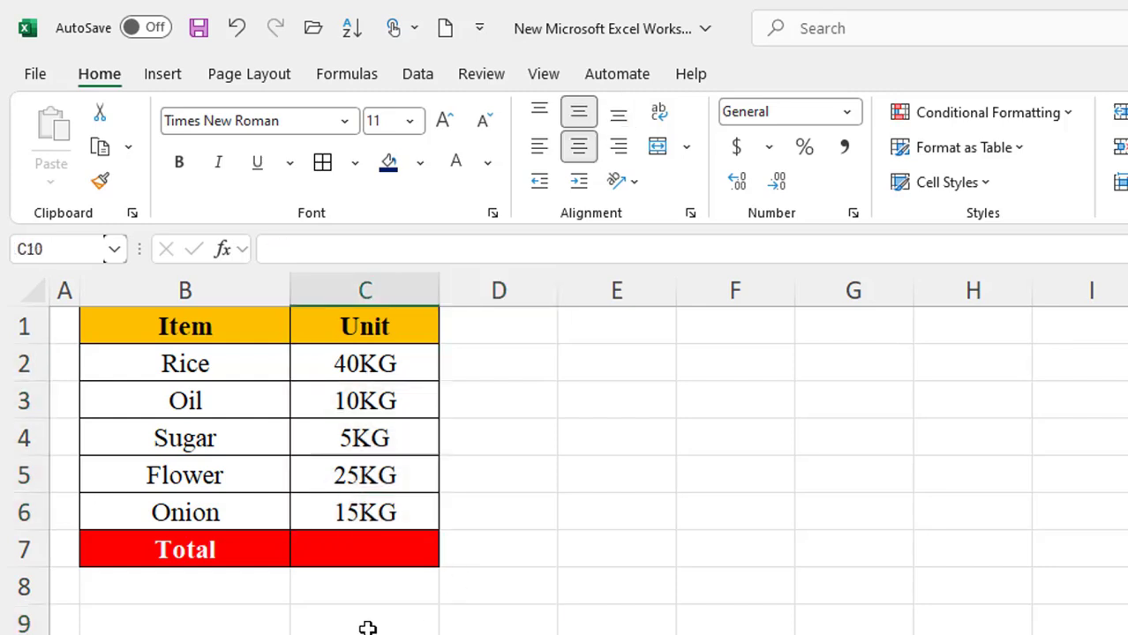
{"action": "left_click", "coordinate": [366, 547]}
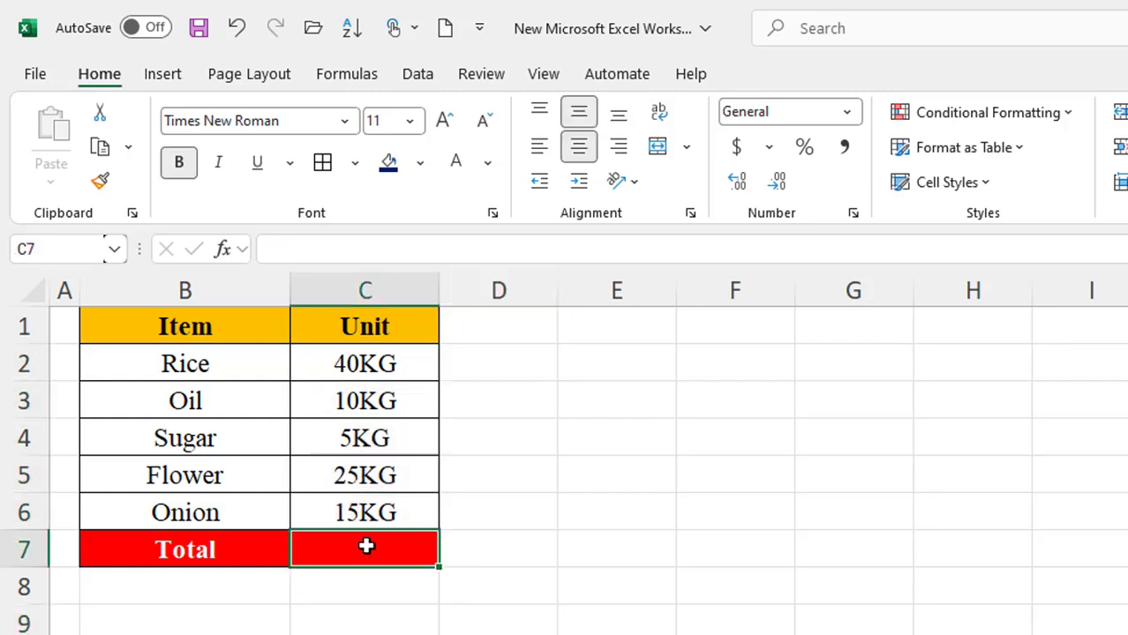
{"action": "type", "text": "=su"}
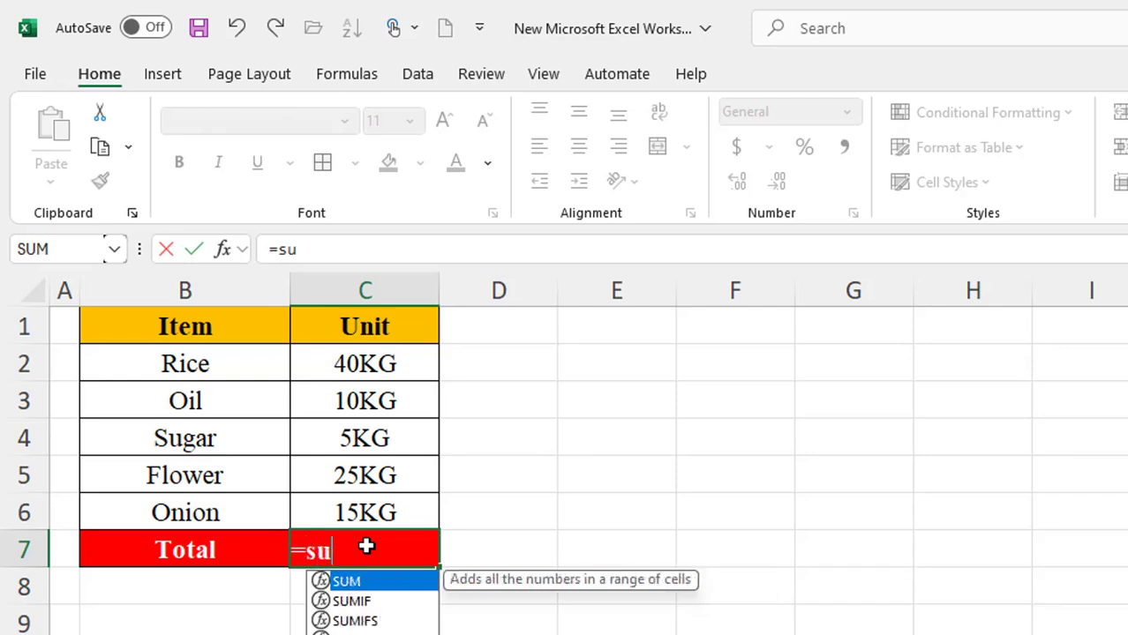
{"action": "type", "text": "m"}
{"action": "key", "text": "Tab"}
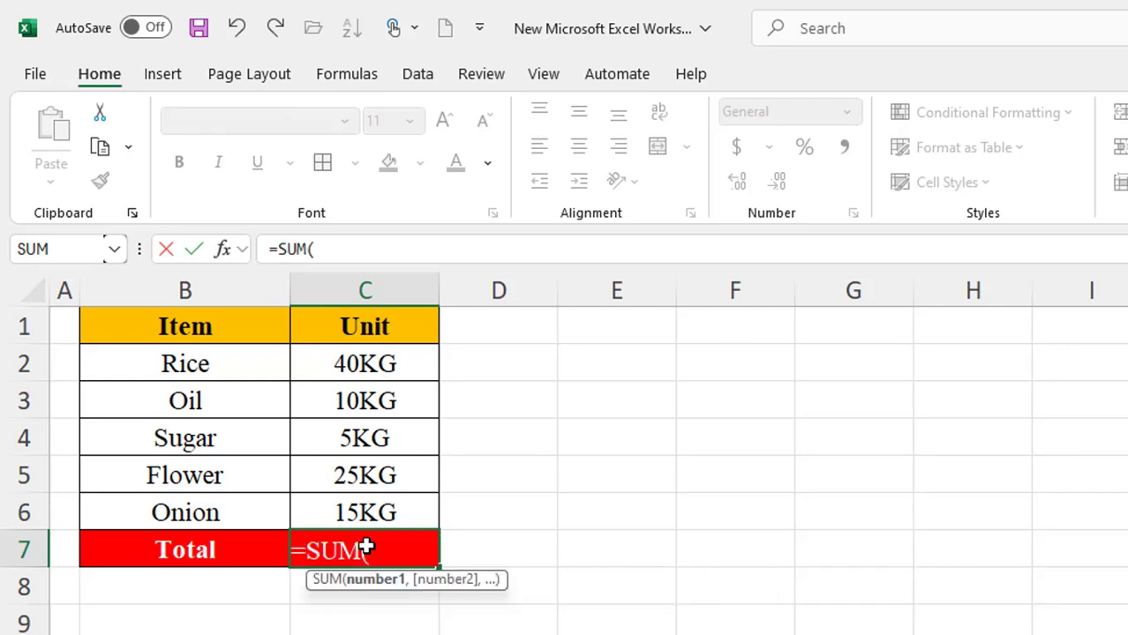
{"action": "left_click_drag", "start_coordinate": [383, 357], "coordinate": [391, 510]}
{"action": "type", "text": ")"}
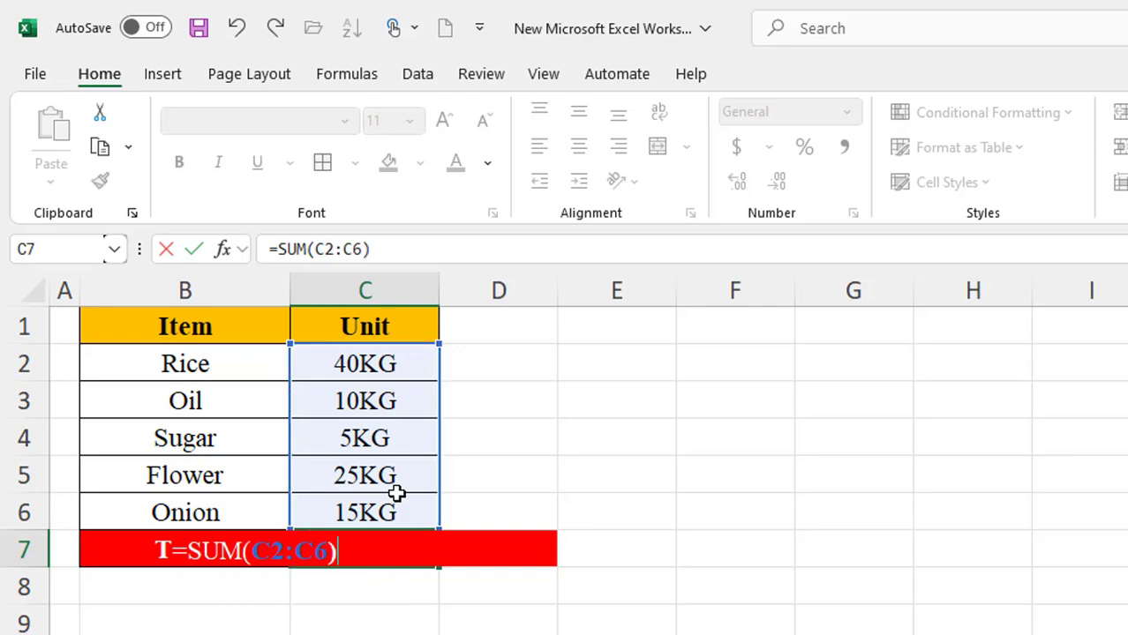
{"action": "key", "text": "Return"}
{"action": "left_click", "coordinate": [349, 364]}
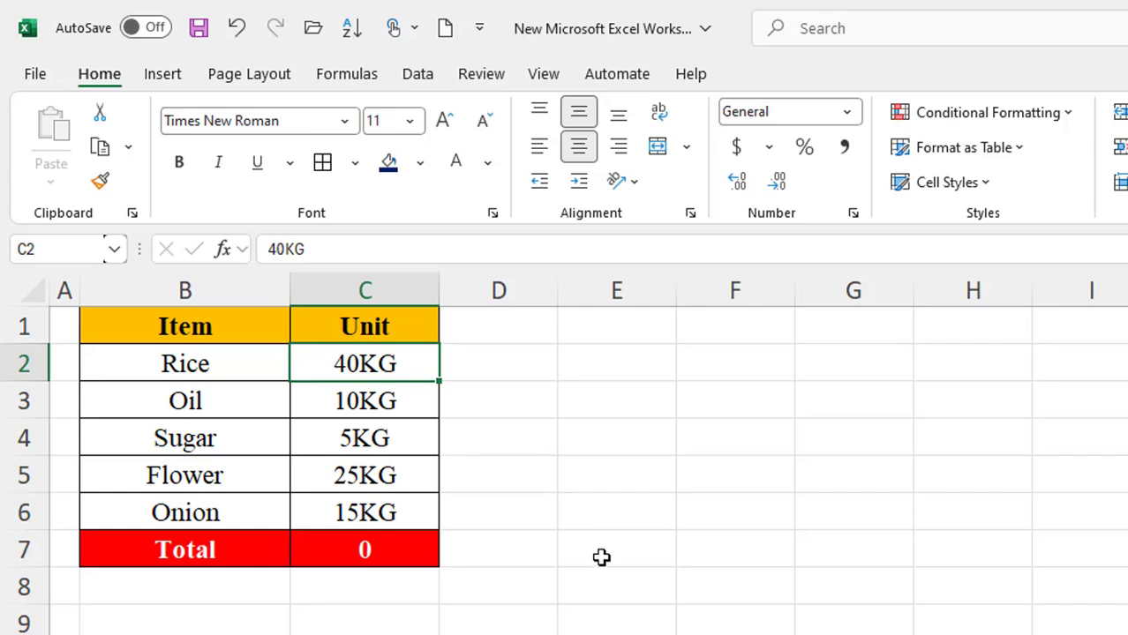
{"action": "left_click", "coordinate": [567, 577]}
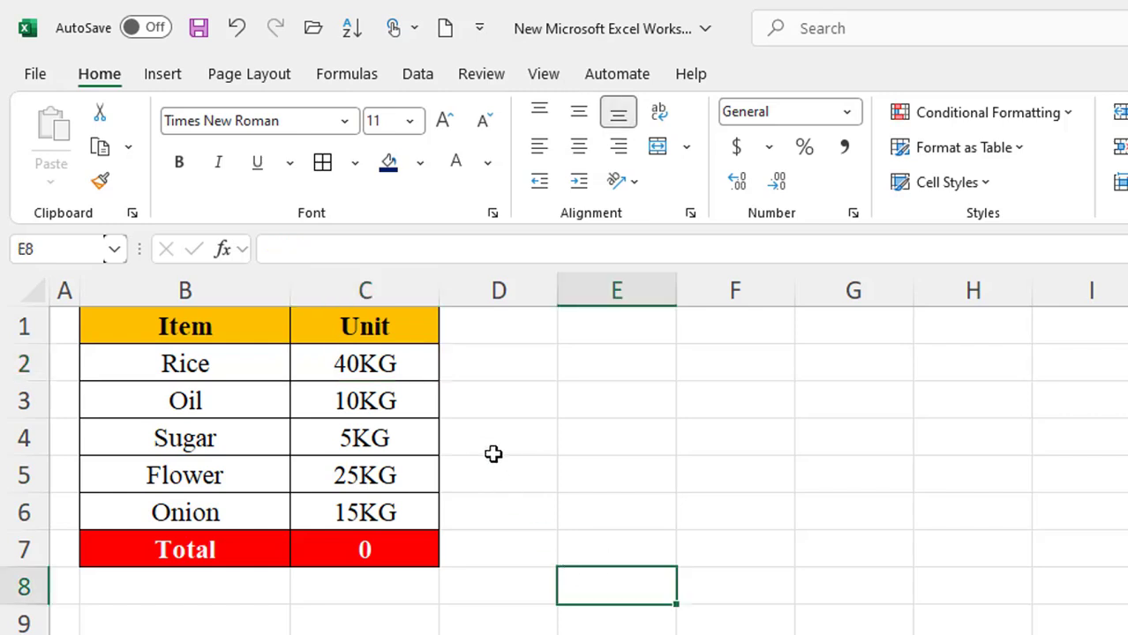
Clear the unit values from C2:C6 and remove the SUM formula from the Total cell C7.
{"action": "left_click_drag", "start_coordinate": [393, 366], "coordinate": [395, 510]}
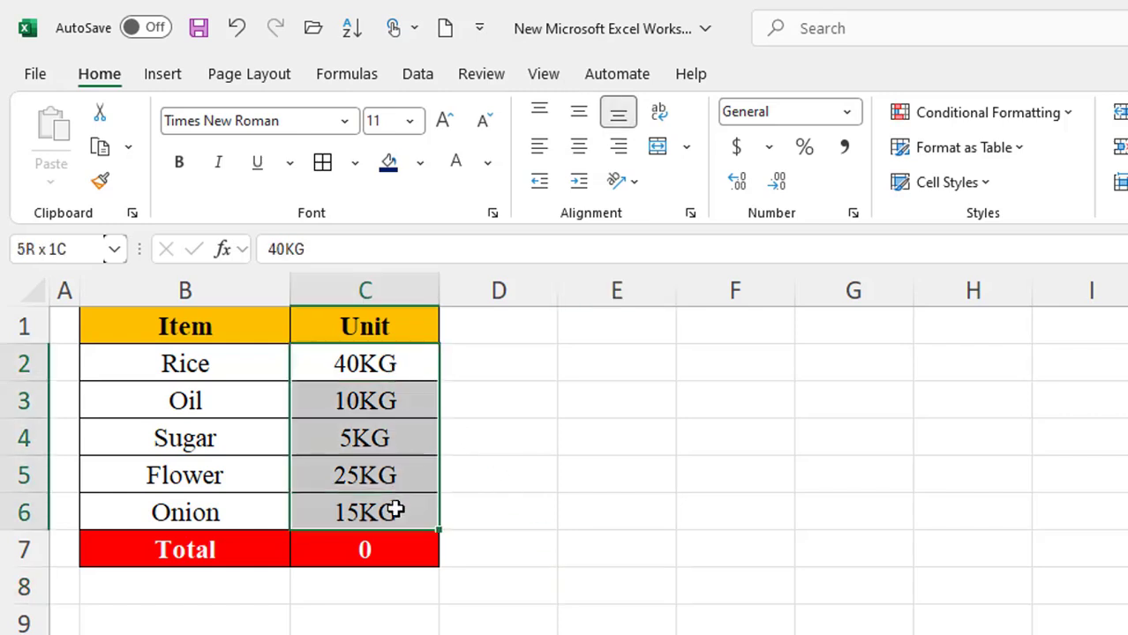
{"action": "key", "text": "Delete"}
{"action": "left_click", "coordinate": [534, 573]}
{"action": "left_click", "coordinate": [377, 554]}
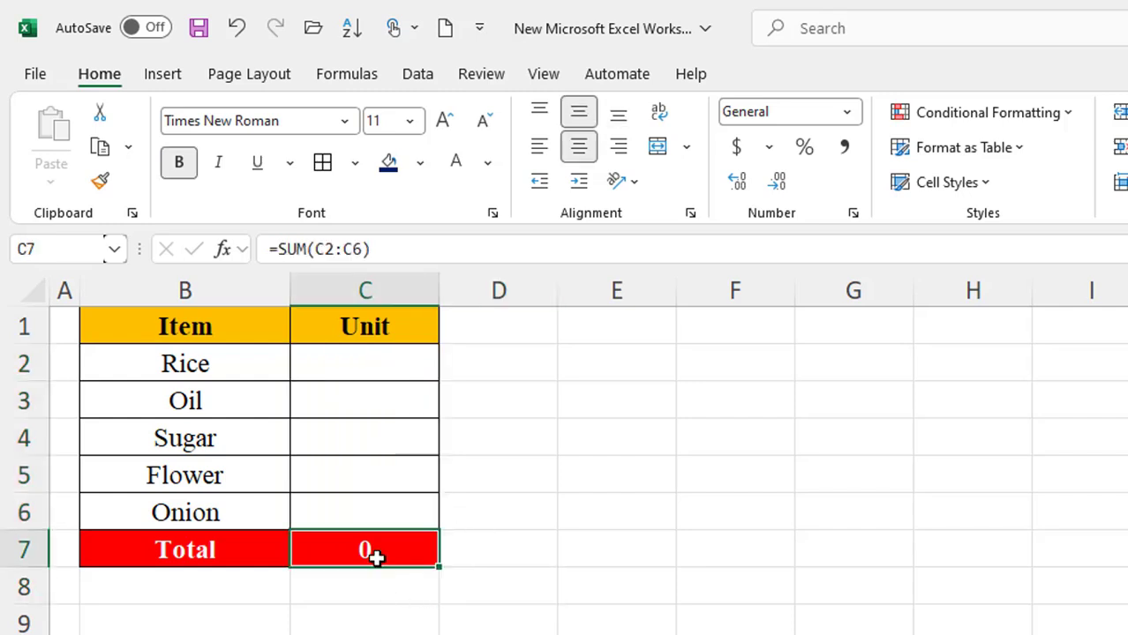
{"action": "double_click", "coordinate": [377, 554]}
{"action": "key", "text": "BackSpace"}
{"action": "key", "text": "BackSpace"}
{"action": "key", "text": "BackSpace"}
{"action": "key", "text": "BackSpace"}
{"action": "key", "text": "BackSpace"}
{"action": "key", "text": "BackSpace"}
{"action": "key", "text": "BackSpace"}
{"action": "key", "text": "BackSpace"}
{"action": "key", "text": "BackSpace"}
{"action": "key", "text": "BackSpace"}
{"action": "key", "text": "BackSpace"}
{"action": "left_click", "coordinate": [587, 555]}
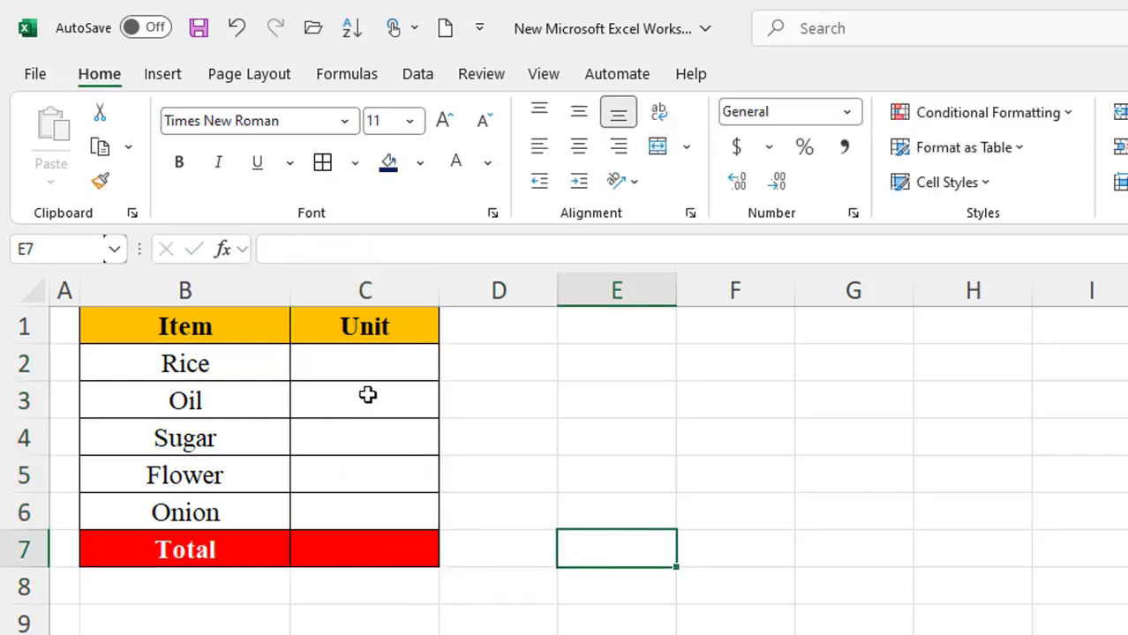
Apply the custom number format General "KG" to the empty unit cells C2:C6.
{"action": "left_click_drag", "start_coordinate": [372, 354], "coordinate": [382, 511]}
{"action": "key", "text": "ctrl+1"}
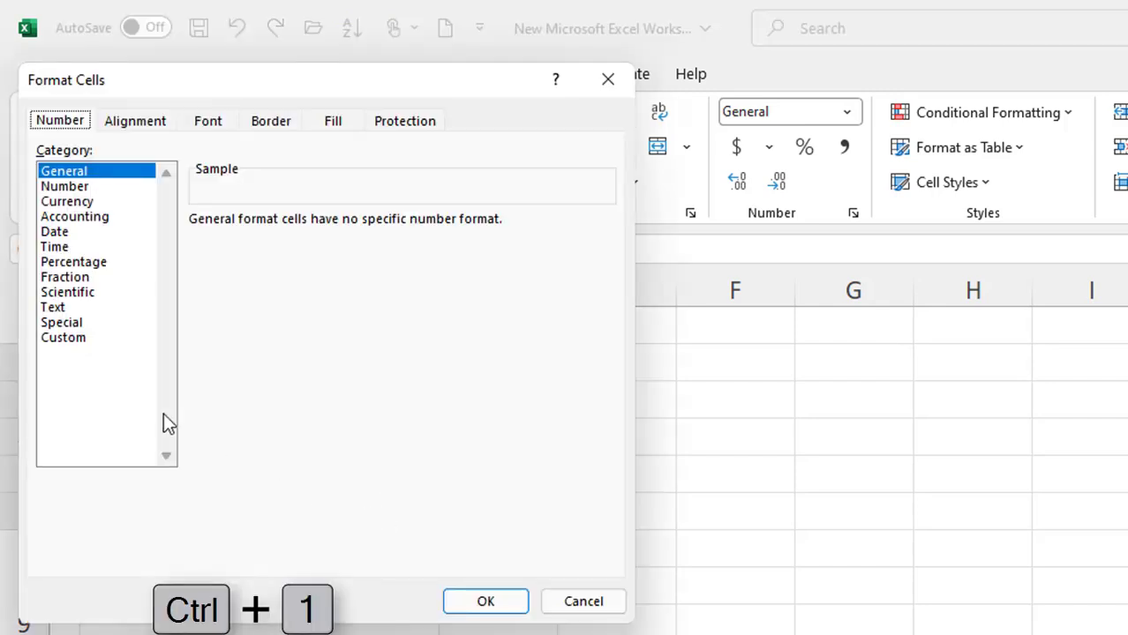
{"action": "left_click", "coordinate": [75, 341]}
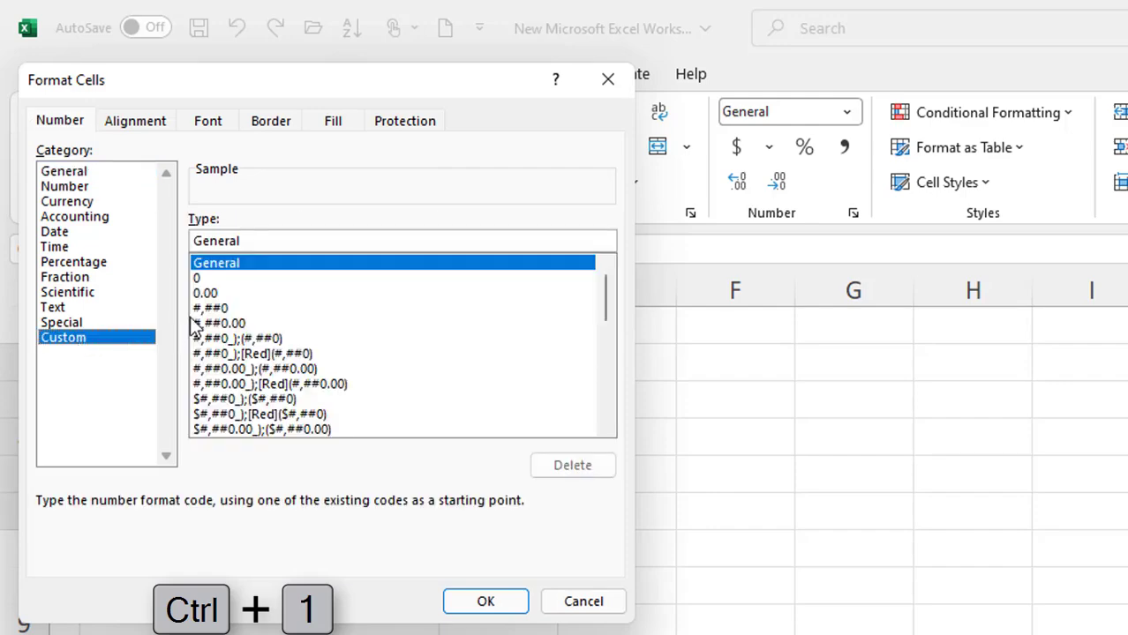
{"action": "left_click", "coordinate": [242, 240]}
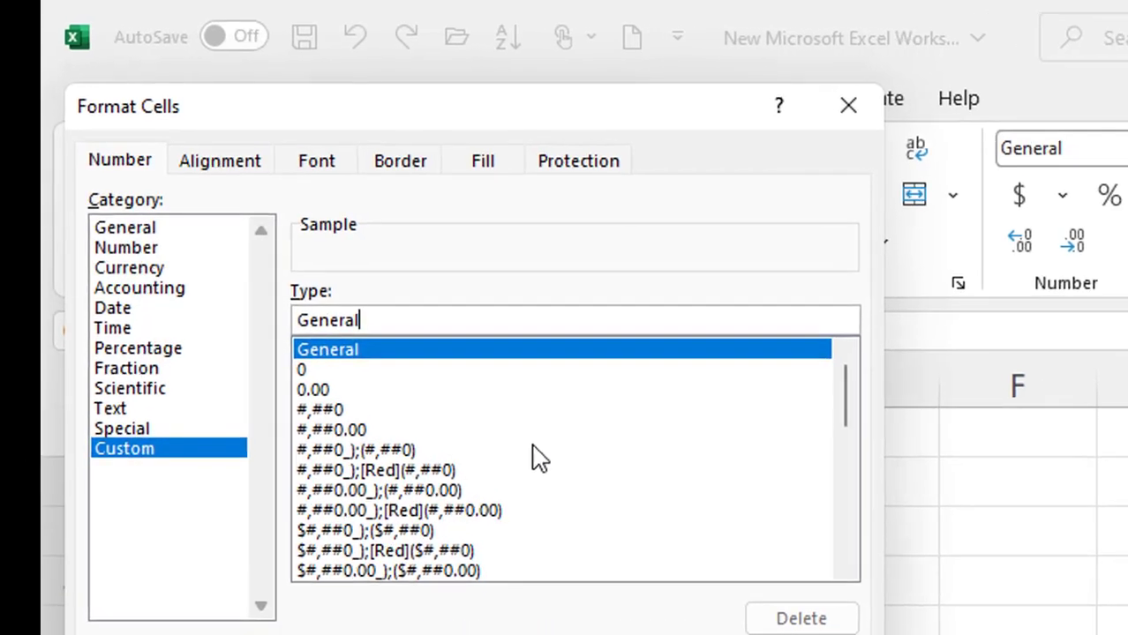
{"action": "type", "text": "\""}
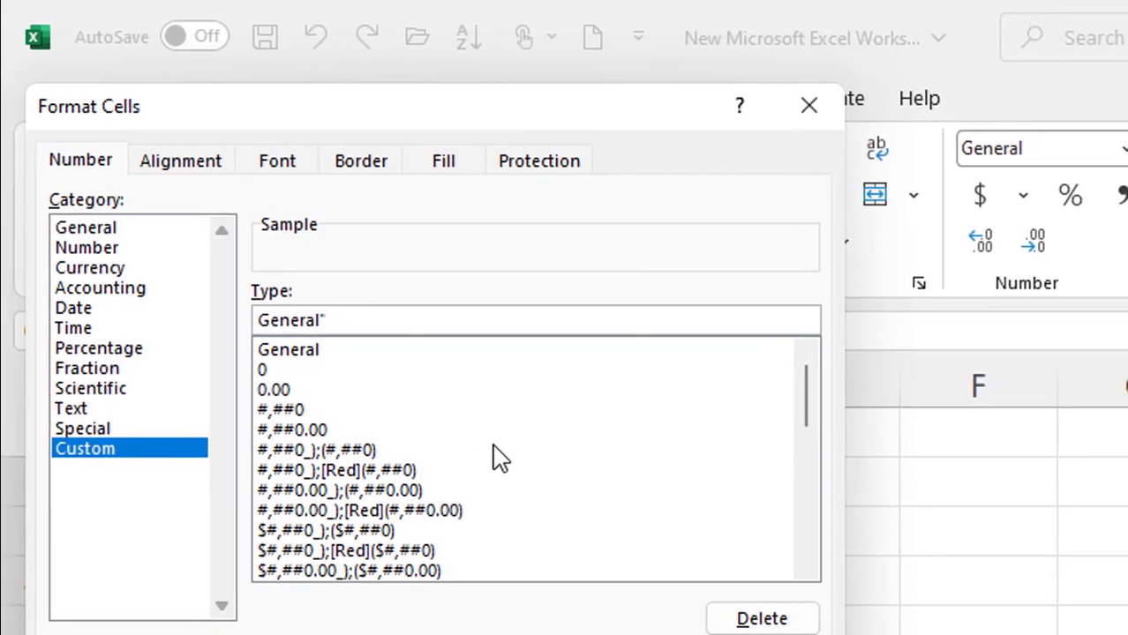
{"action": "key", "text": "BackSpace"}
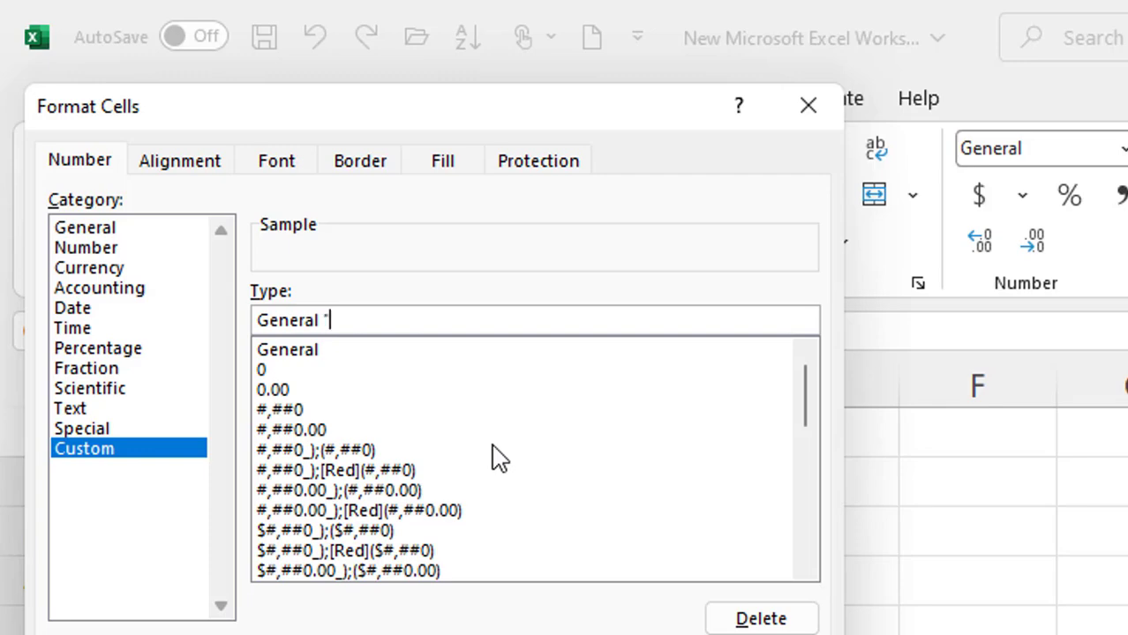
{"action": "type", "text": "\"KG\""}
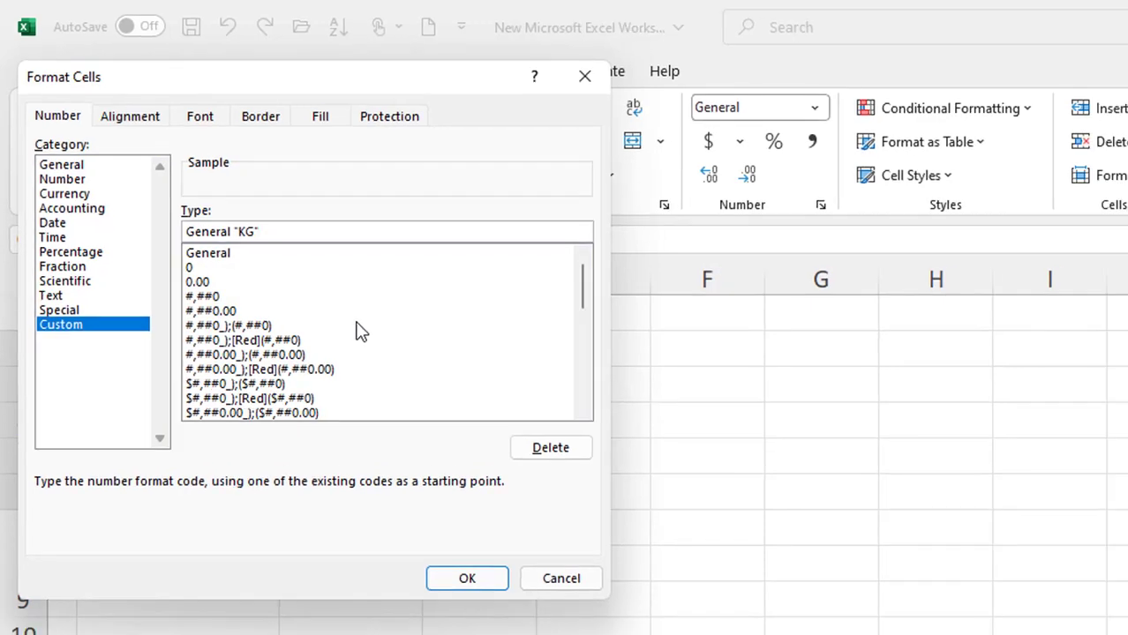
{"action": "left_click", "coordinate": [451, 587]}
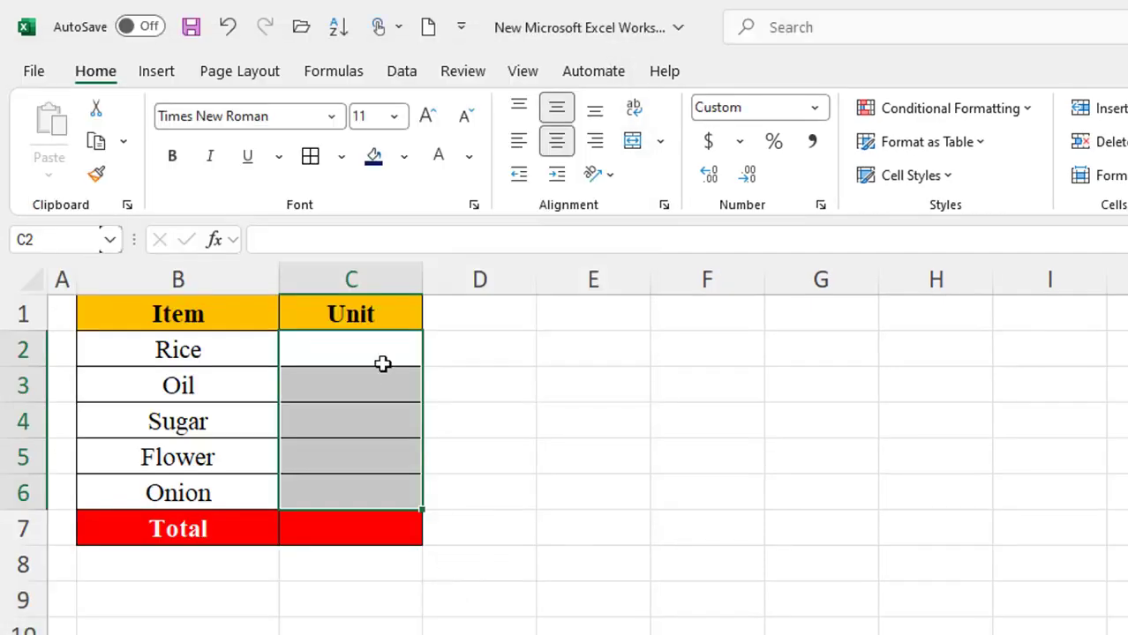
Enter the units 10, 25, 35, 20 and 15 for Rice, Oil, Sugar, Flower and Onion in C2:C6.
{"action": "type", "text": "10"}
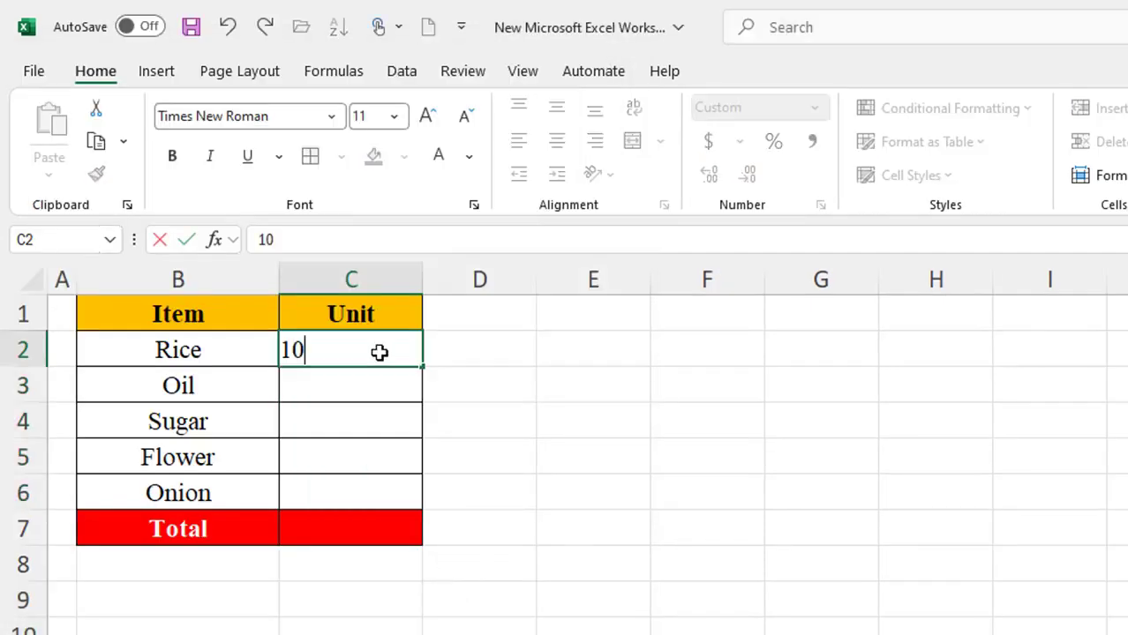
{"action": "key", "text": "Return"}
{"action": "type", "text": "25"}
{"action": "key", "text": "Return"}
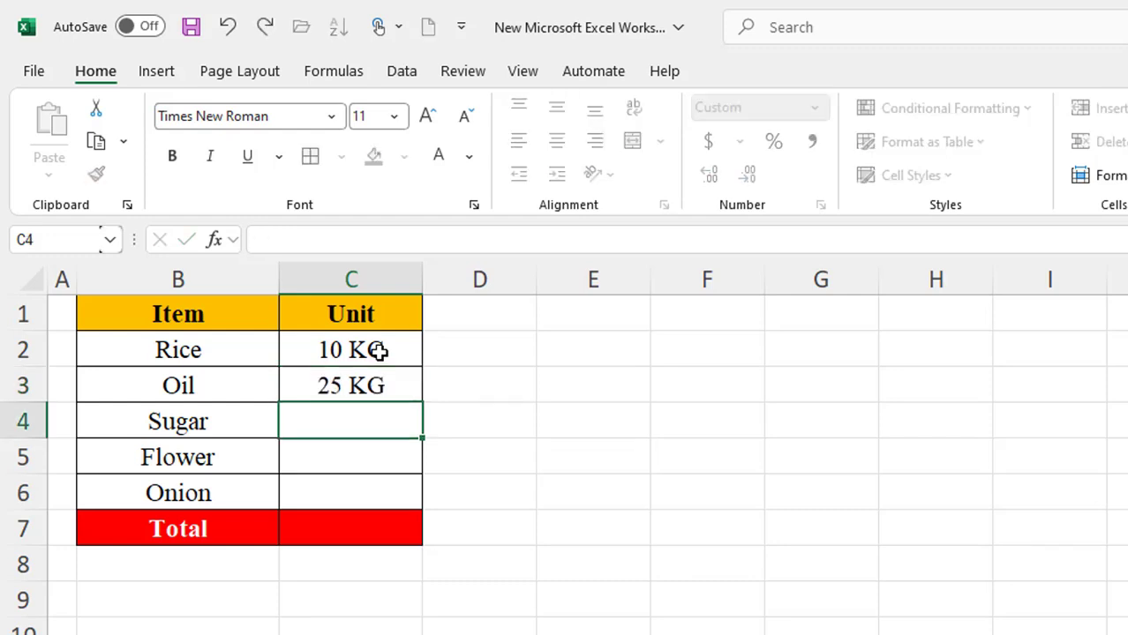
{"action": "type", "text": "35"}
{"action": "key", "text": "Return"}
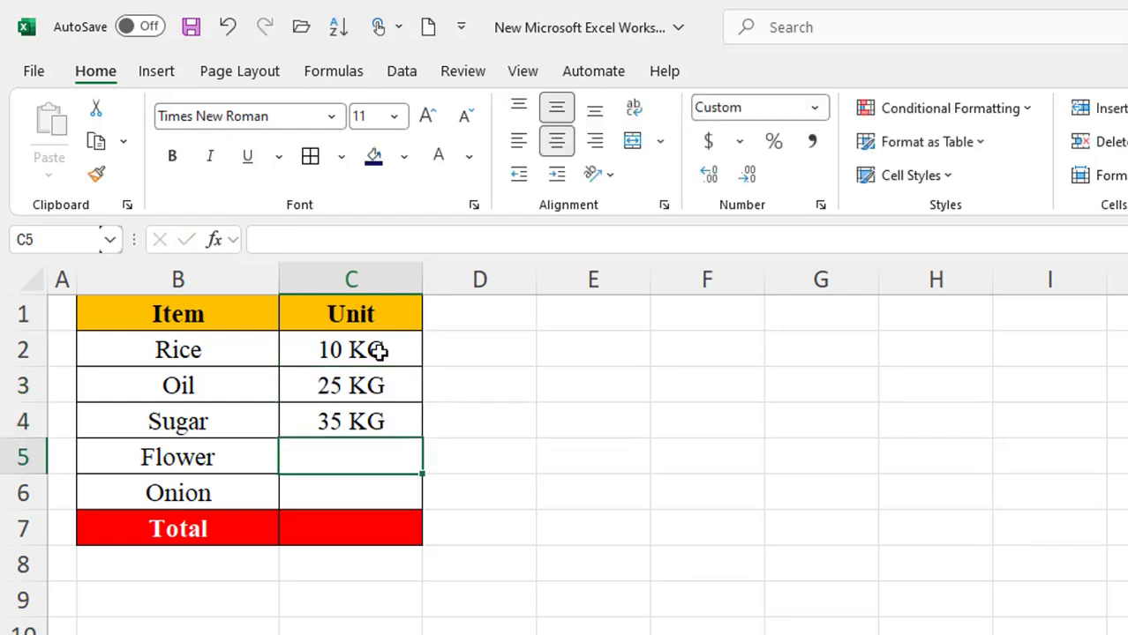
{"action": "type", "text": "20"}
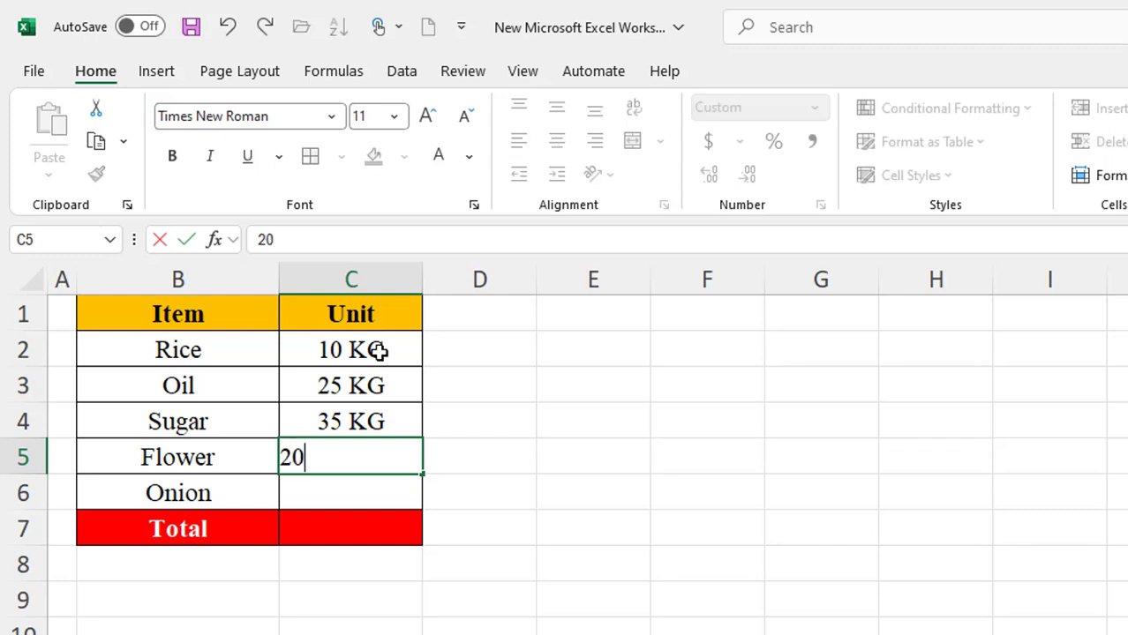
{"action": "key", "text": "Return"}
{"action": "type", "text": "15"}
{"action": "key", "text": "Return"}
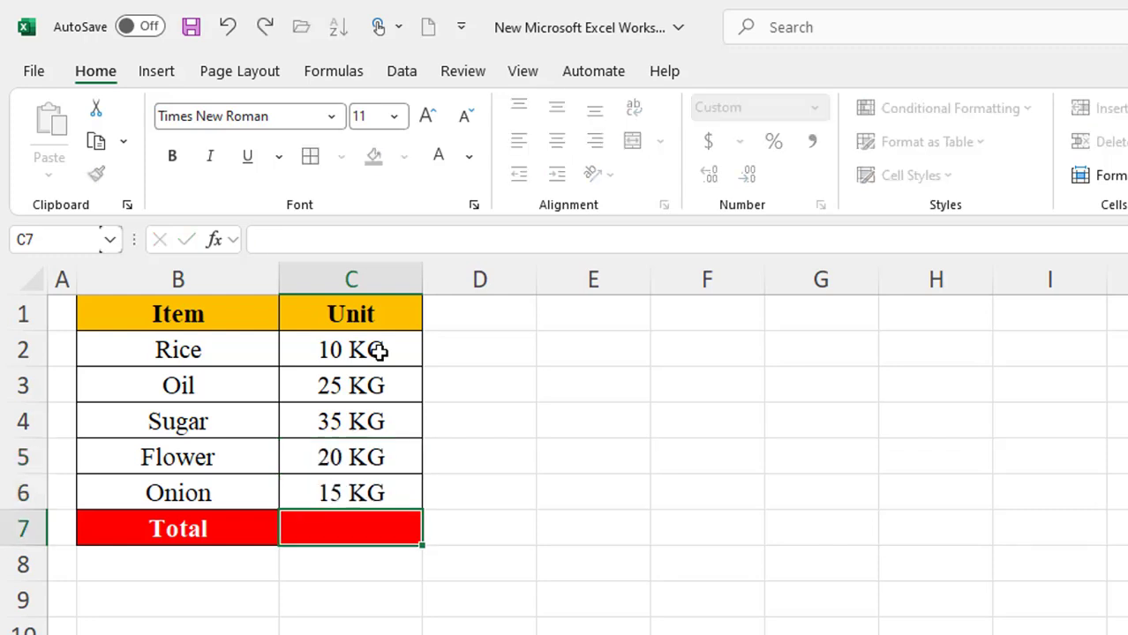
Total the units in C7 with the formula =SUM(C2:C6).
{"action": "left_click", "coordinate": [378, 623]}
{"action": "left_click", "coordinate": [375, 536]}
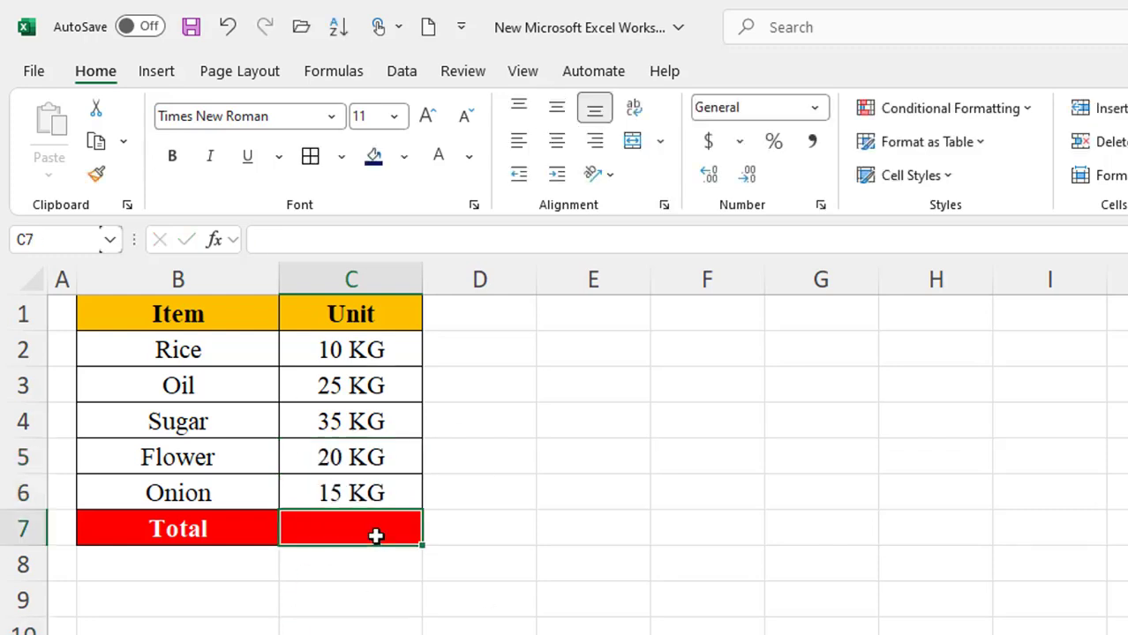
{"action": "type", "text": "=sum"}
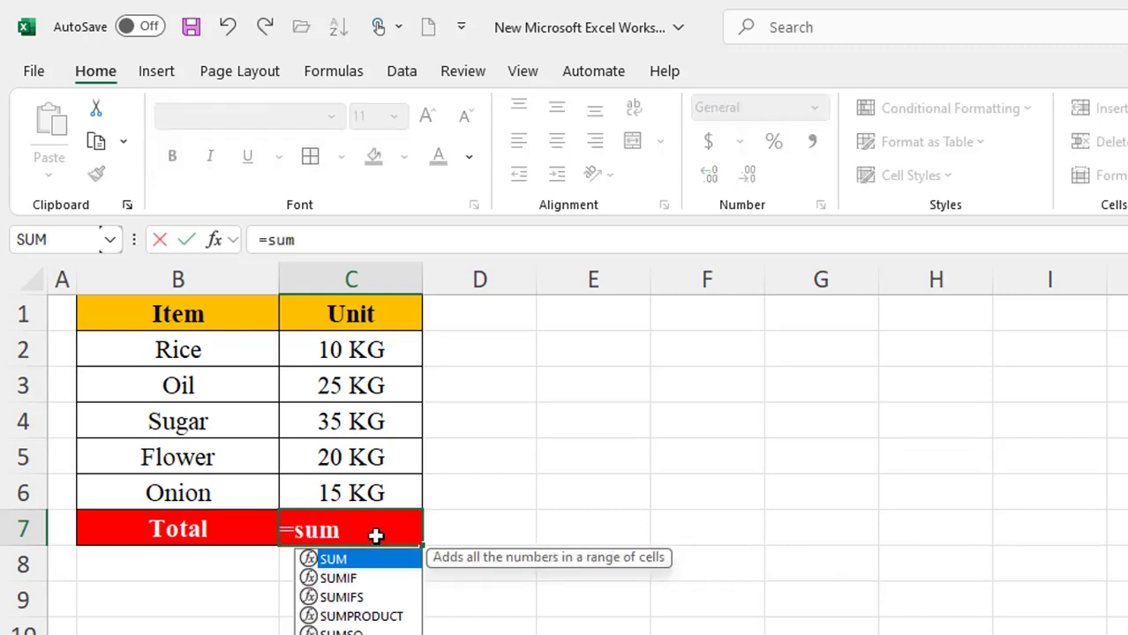
{"action": "key", "text": "Tab"}
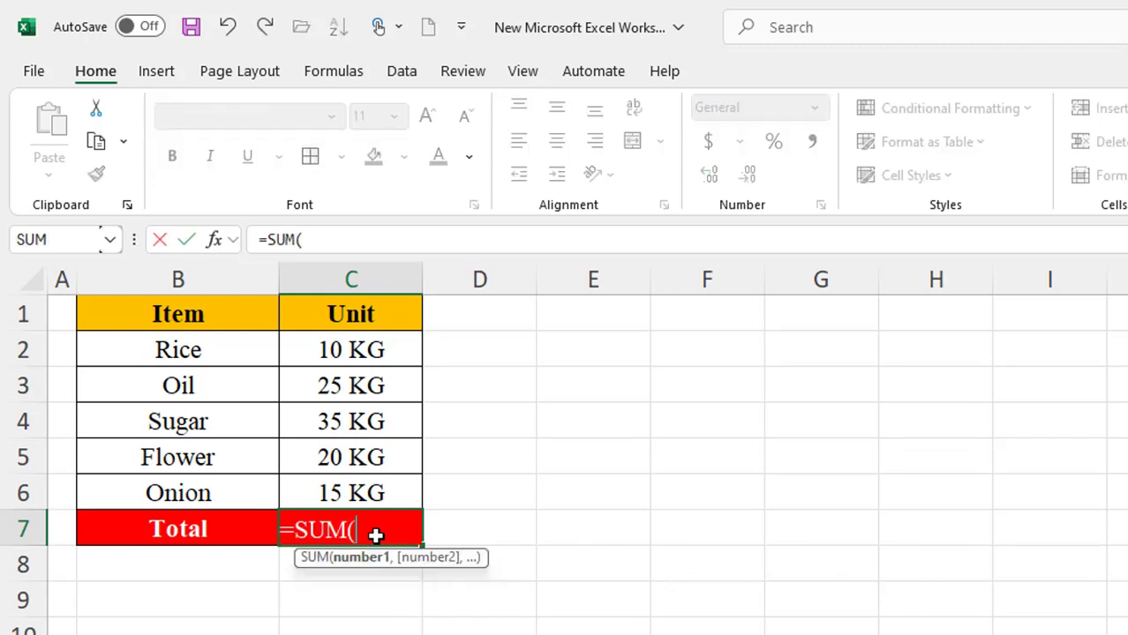
{"action": "left_click_drag", "start_coordinate": [339, 351], "coordinate": [351, 481]}
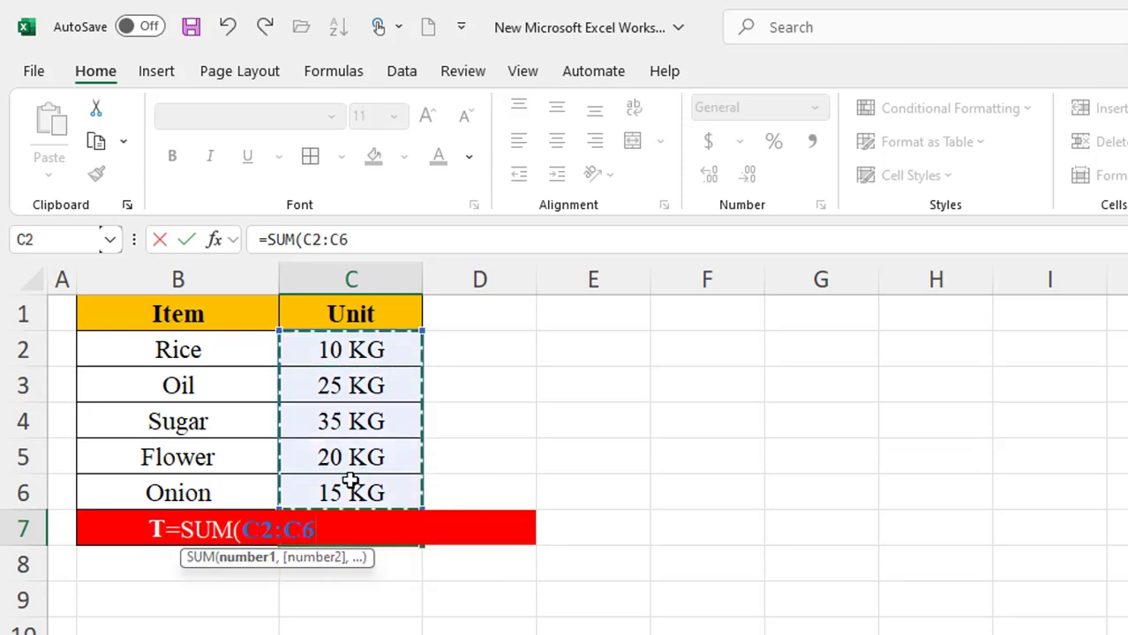
{"action": "type", "text": ")"}
{"action": "key", "text": "Return"}
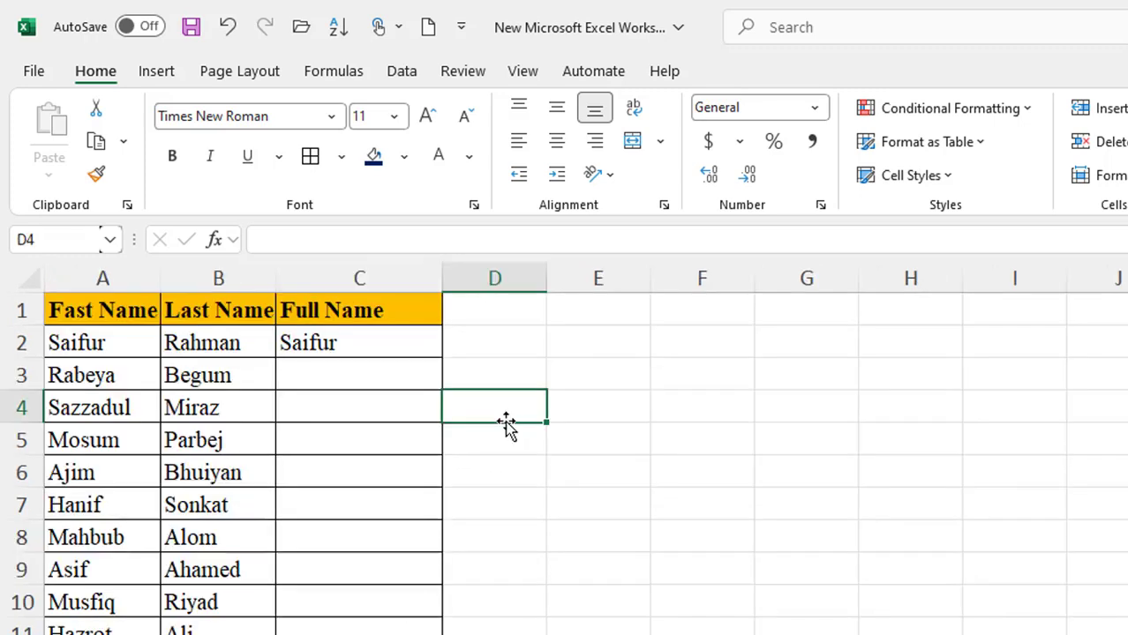
Enter the first person's full name in C2 and Flash Fill the rest of the Full Name column from the first and last names.
{"action": "left_click", "coordinate": [284, 508]}
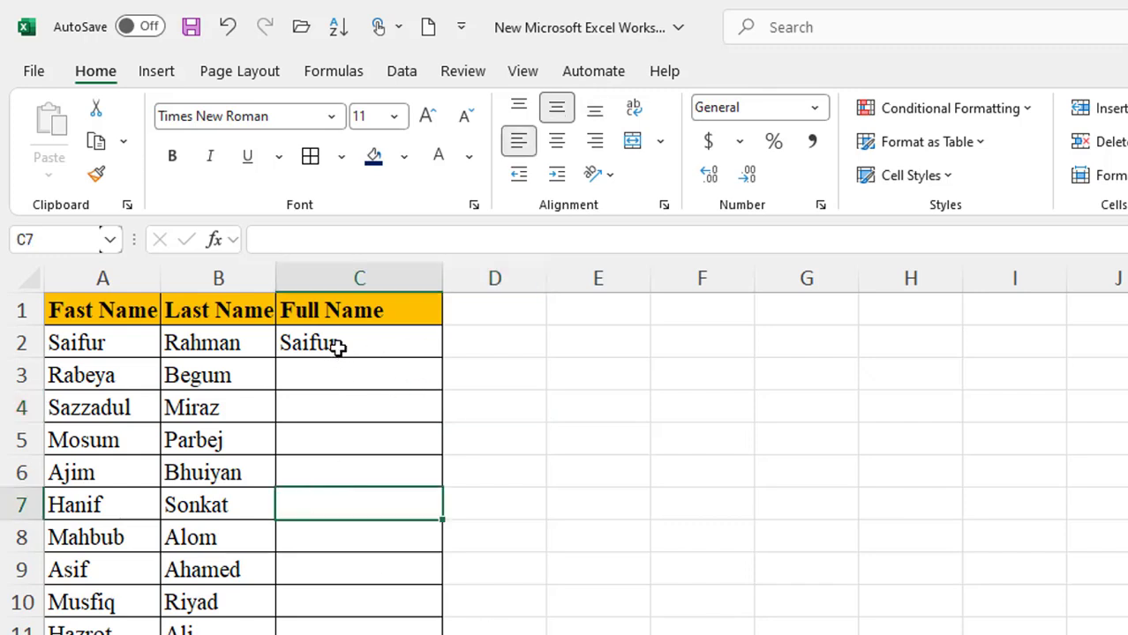
{"action": "left_click", "coordinate": [541, 463]}
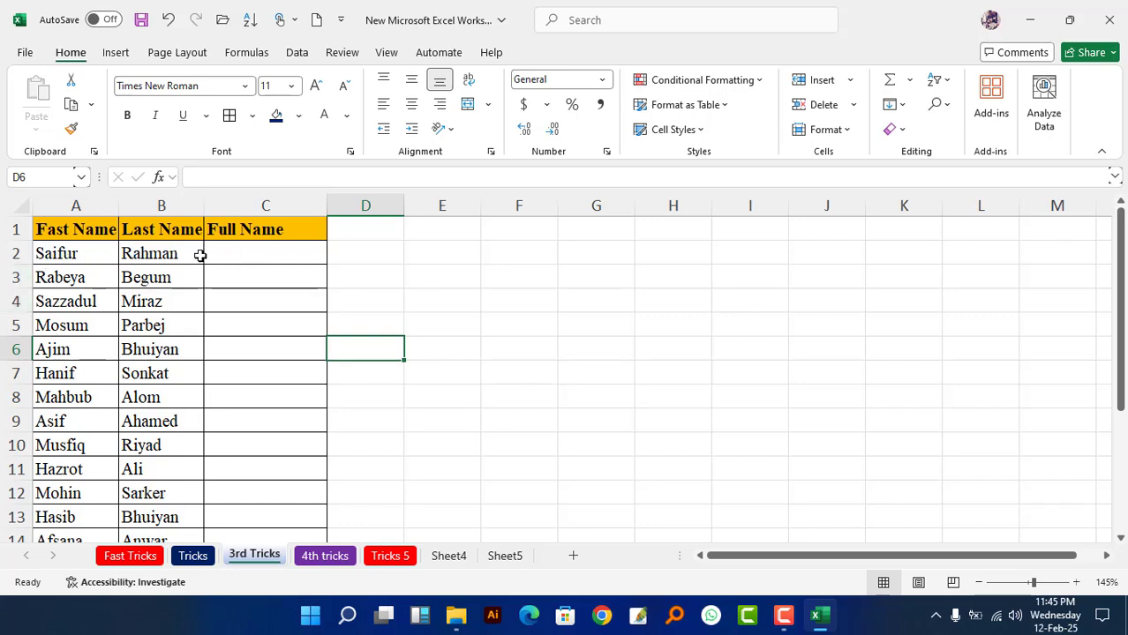
{"action": "left_click", "coordinate": [285, 262]}
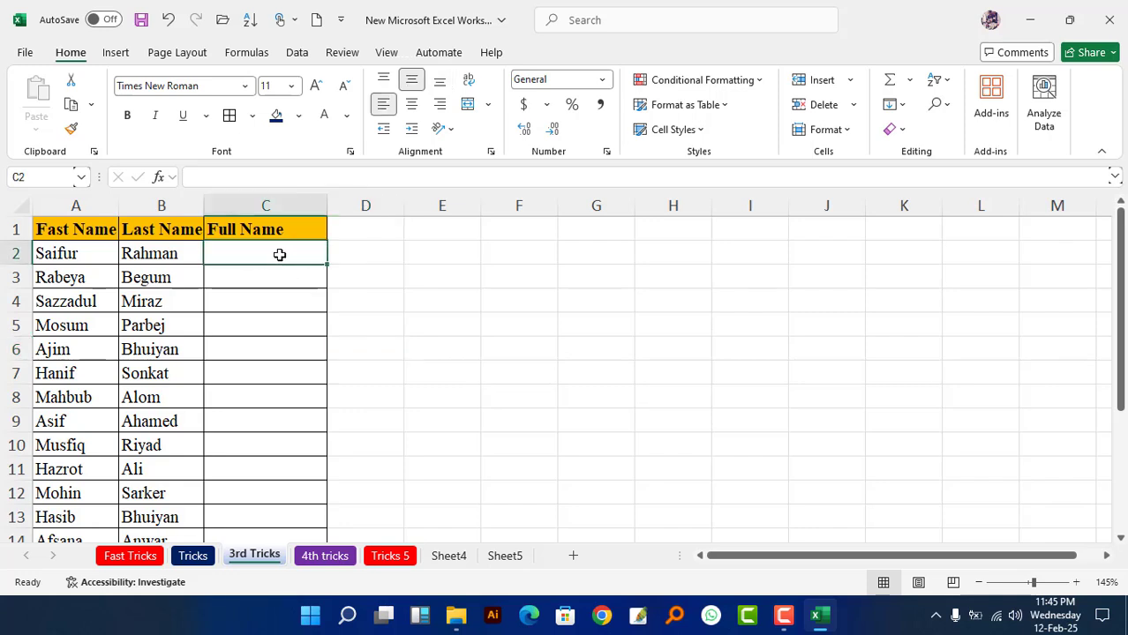
{"action": "type", "text": "Sai"}
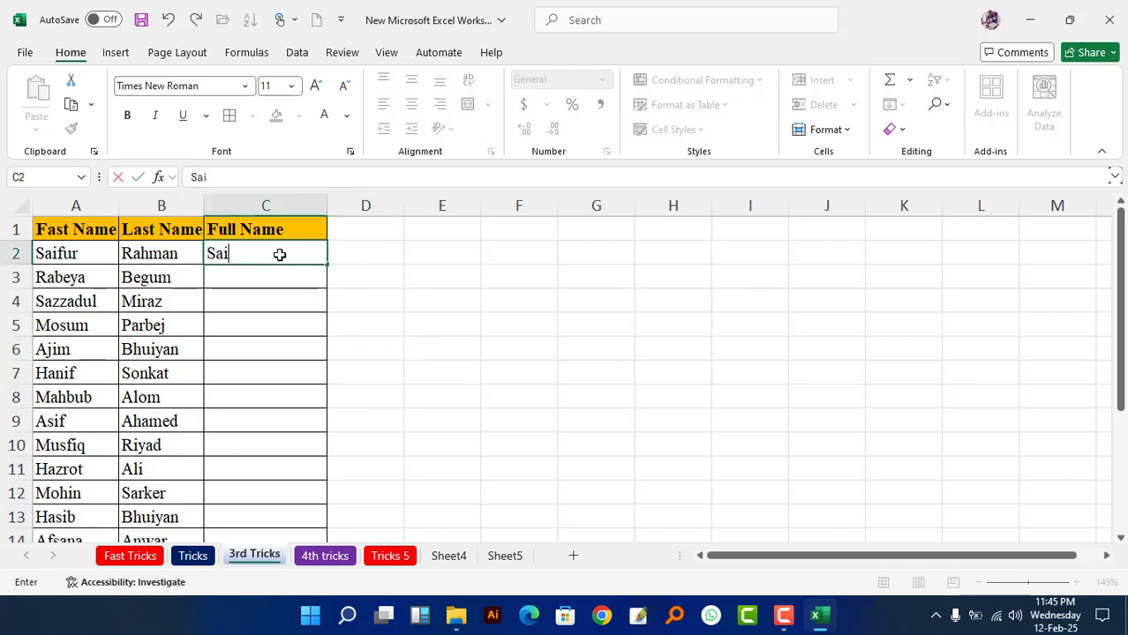
{"action": "type", "text": "fu"}
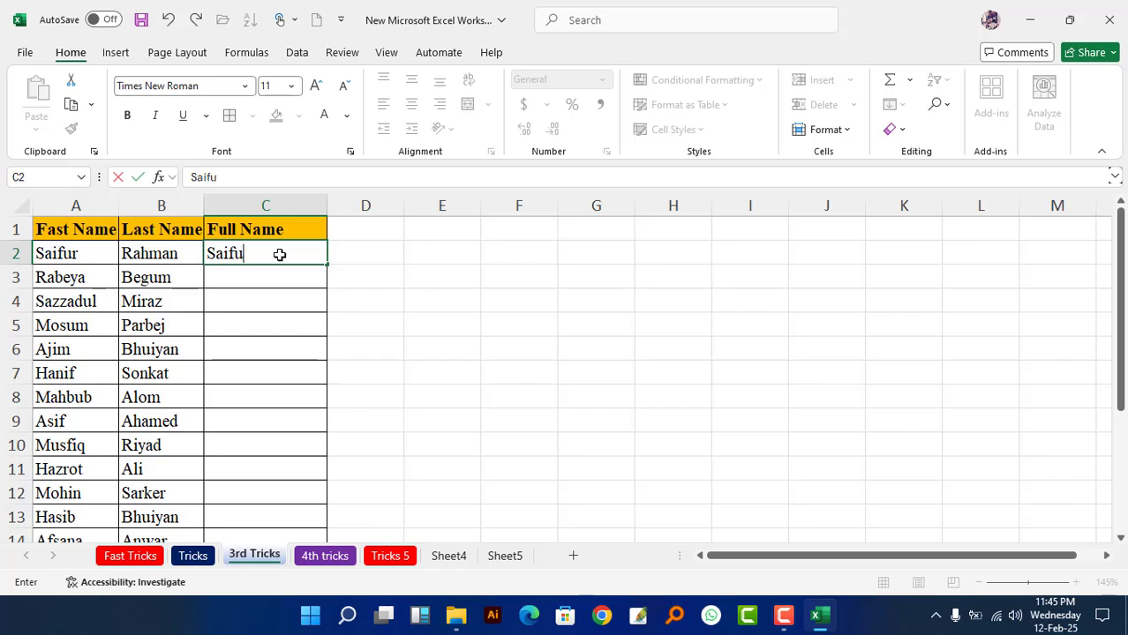
{"action": "type", "text": "ur Rahman"}
{"action": "key", "text": "Return"}
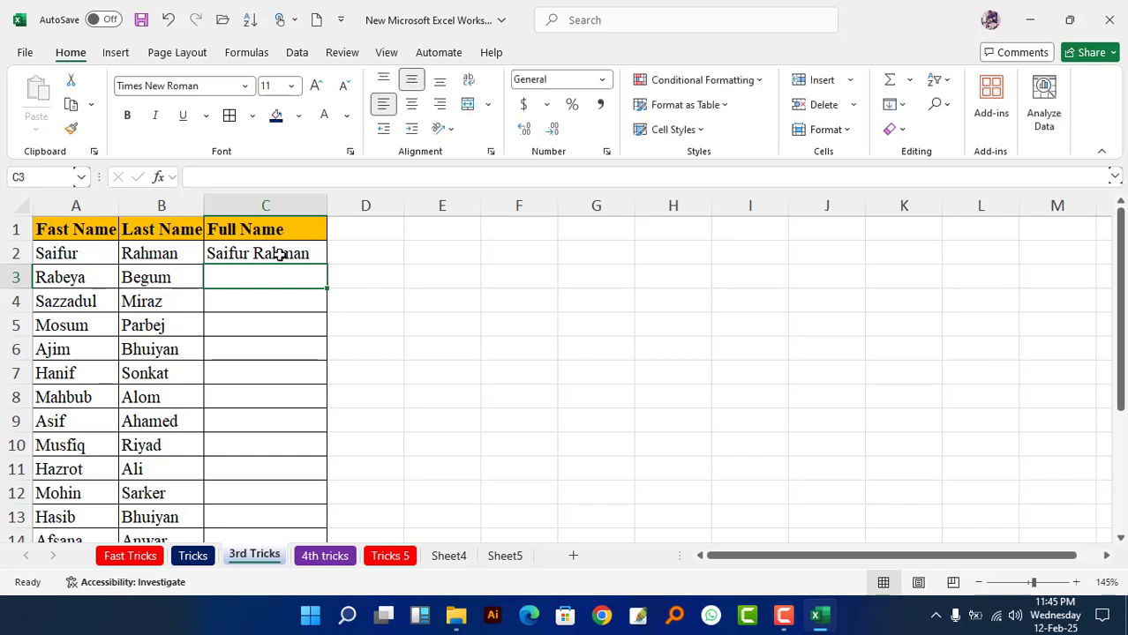
{"action": "key", "text": "ctrl+e"}
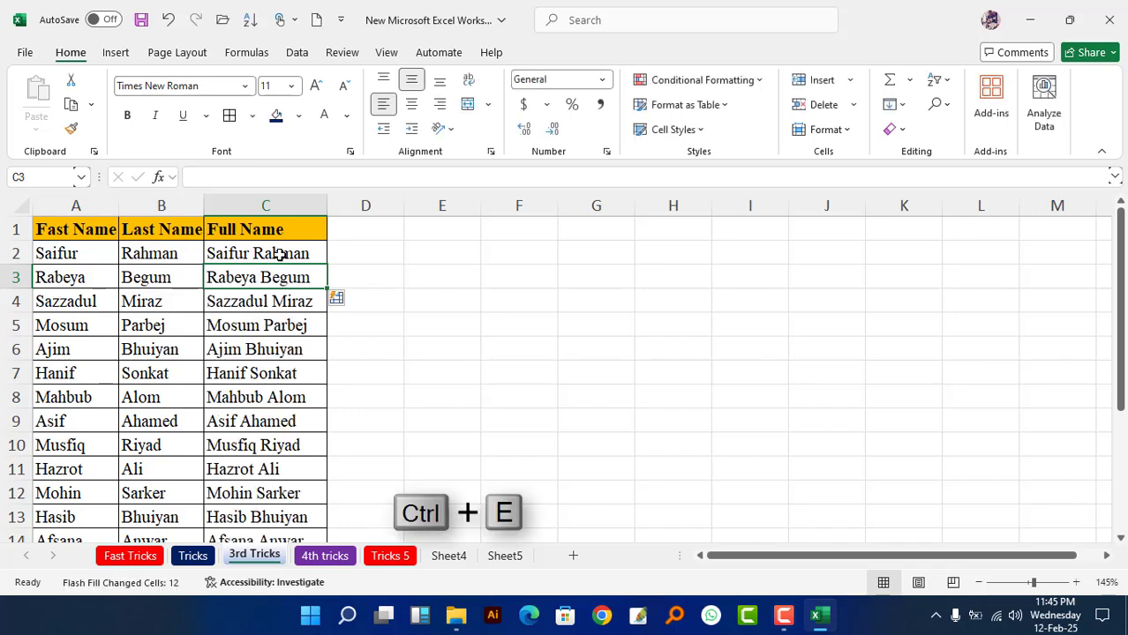
{"action": "left_click", "coordinate": [407, 366]}
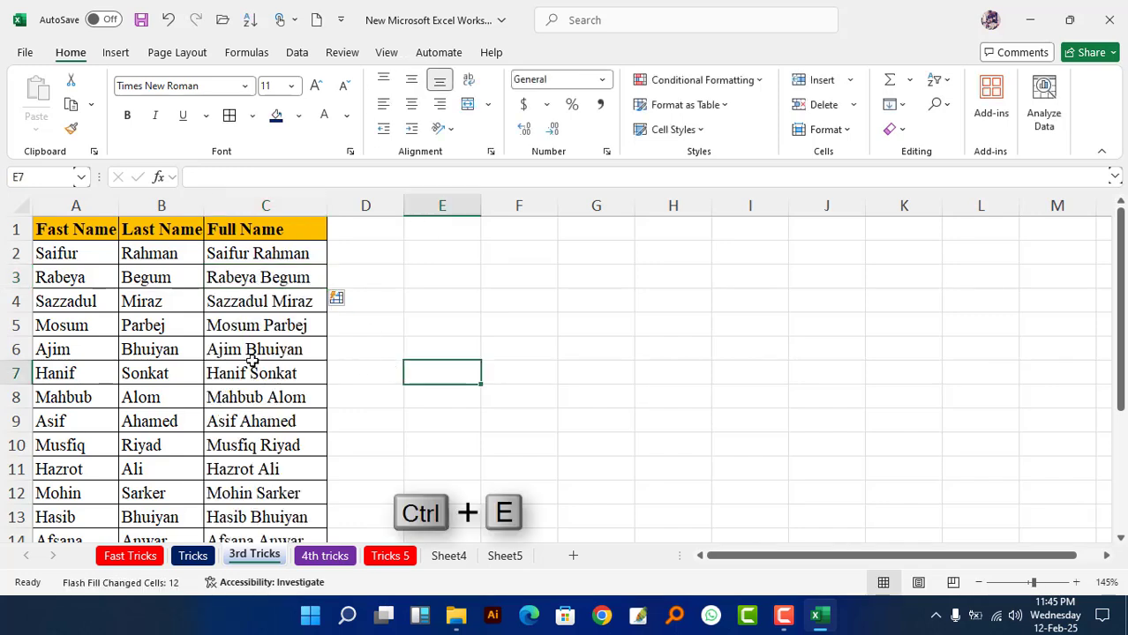
On the 4th tricks sheet, copy the updated prices in C3:C9 beside the item table.
{"action": "key", "text": "ctrl+Page_Down"}
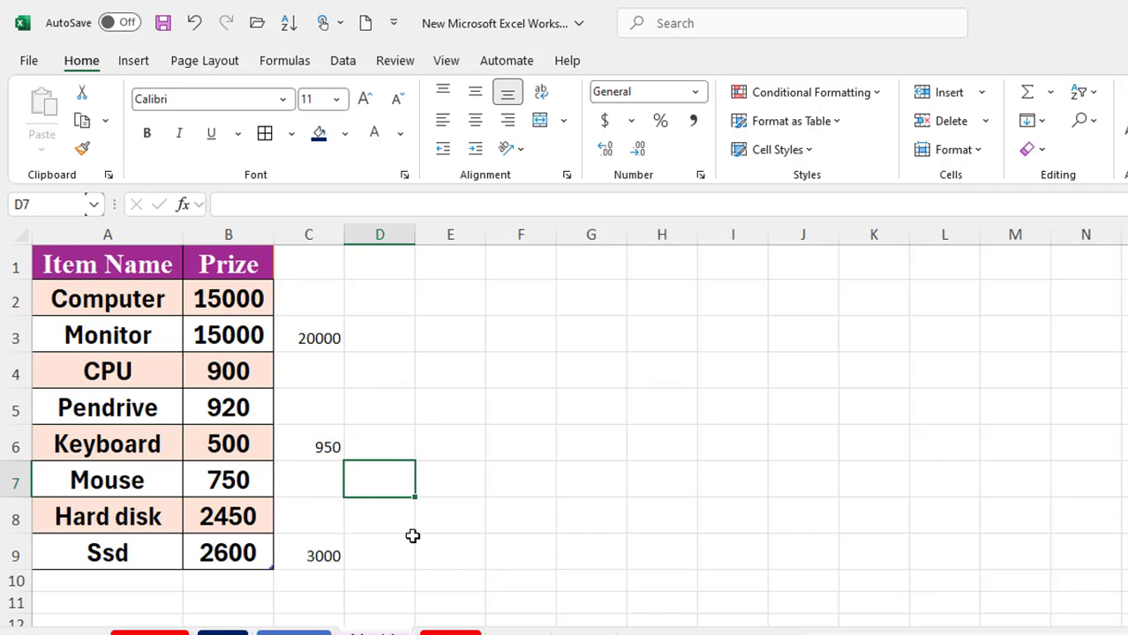
{"action": "left_click", "coordinate": [467, 527]}
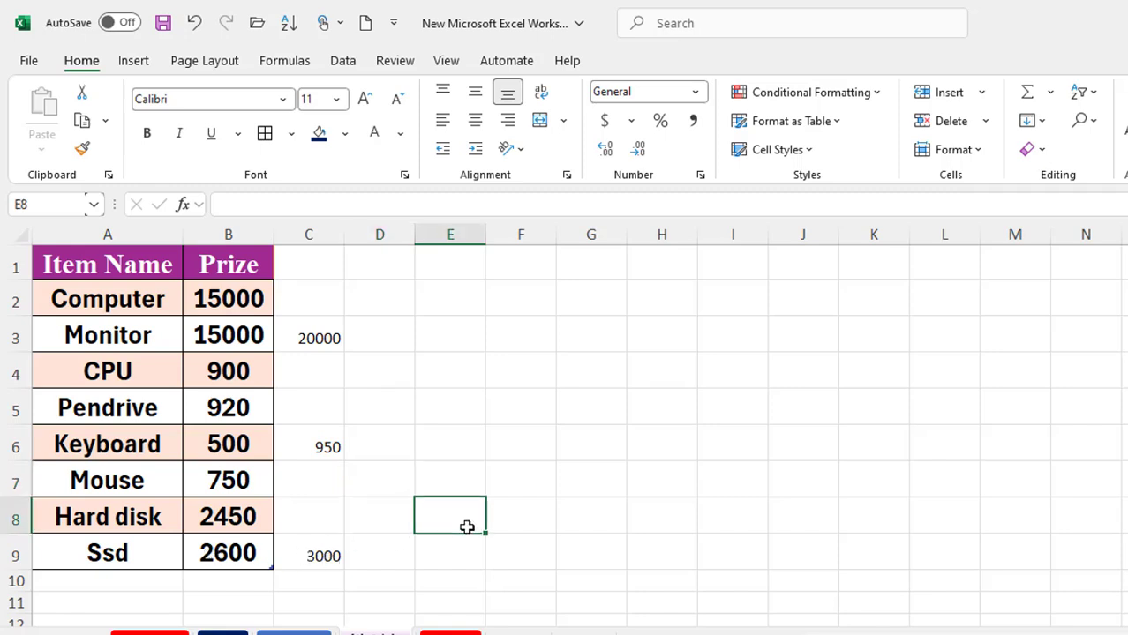
{"action": "left_click_drag", "start_coordinate": [325, 338], "coordinate": [317, 551]}
{"action": "right_click", "coordinate": [316, 551]}
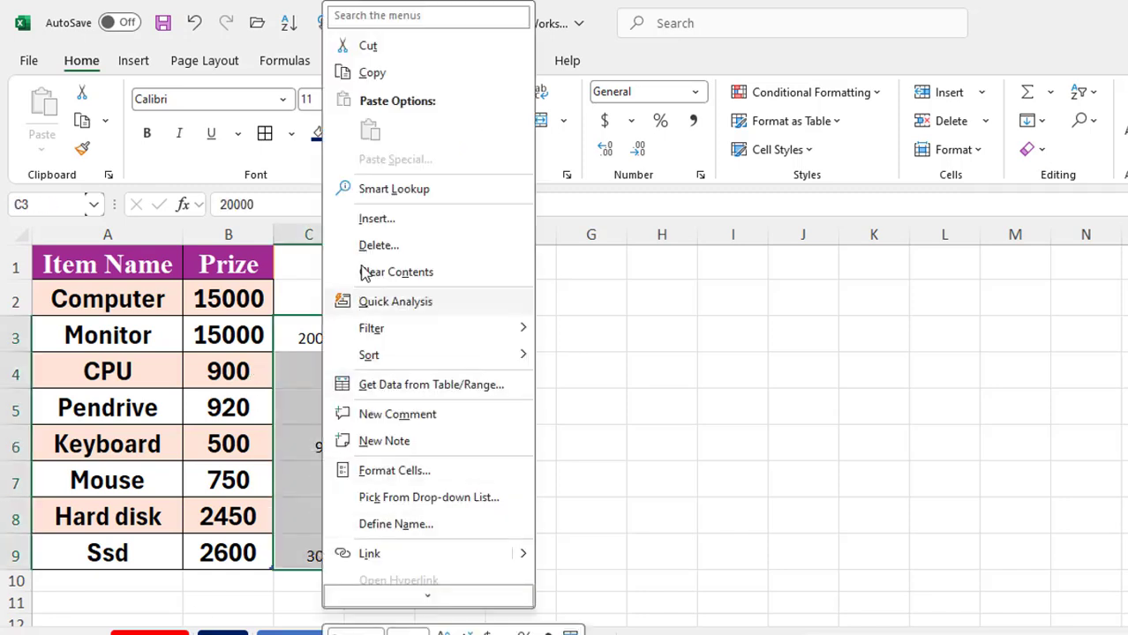
{"action": "left_click", "coordinate": [377, 73]}
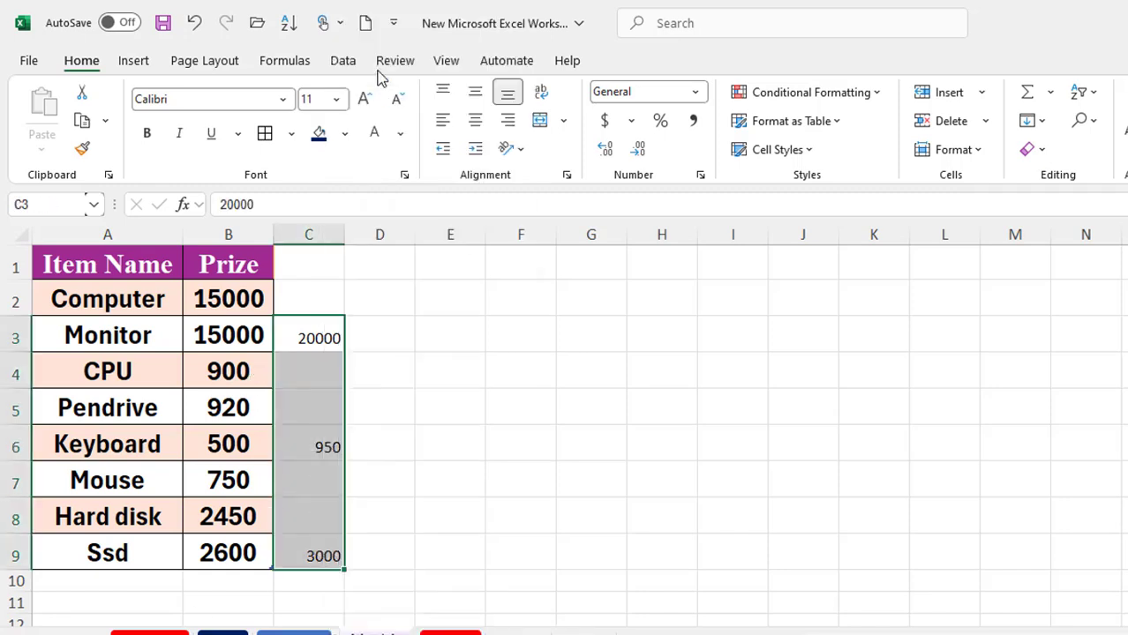
Paste the copied prices over B3:B9 in the Prize column with Paste Special, using Values and Skip blanks.
{"action": "left_click", "coordinate": [242, 342]}
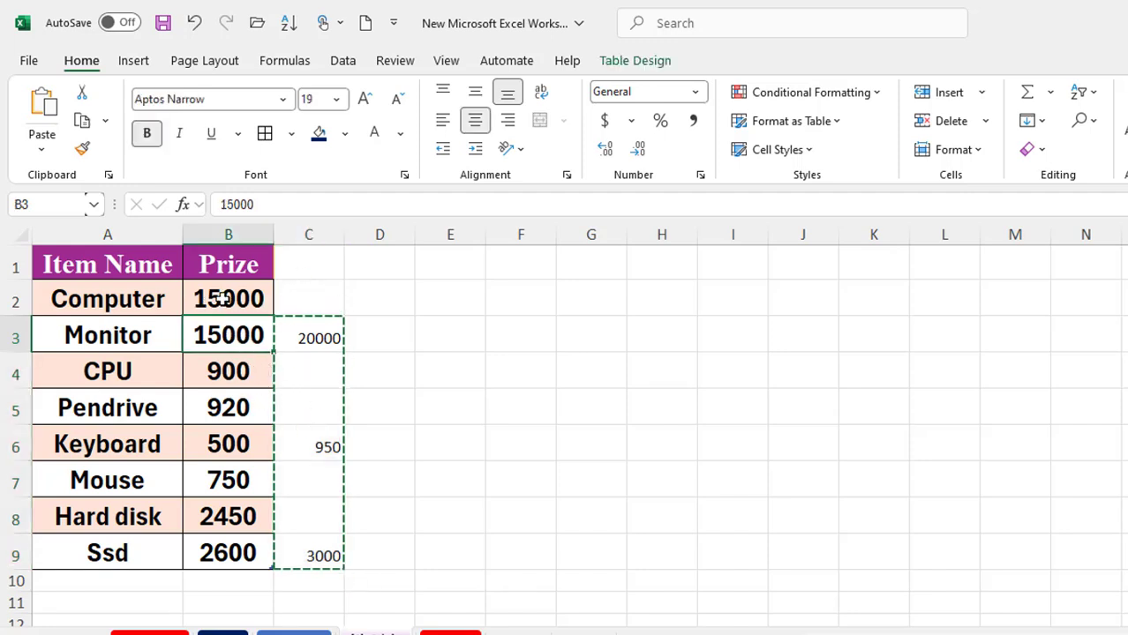
{"action": "left_click_drag", "start_coordinate": [239, 334], "coordinate": [246, 553]}
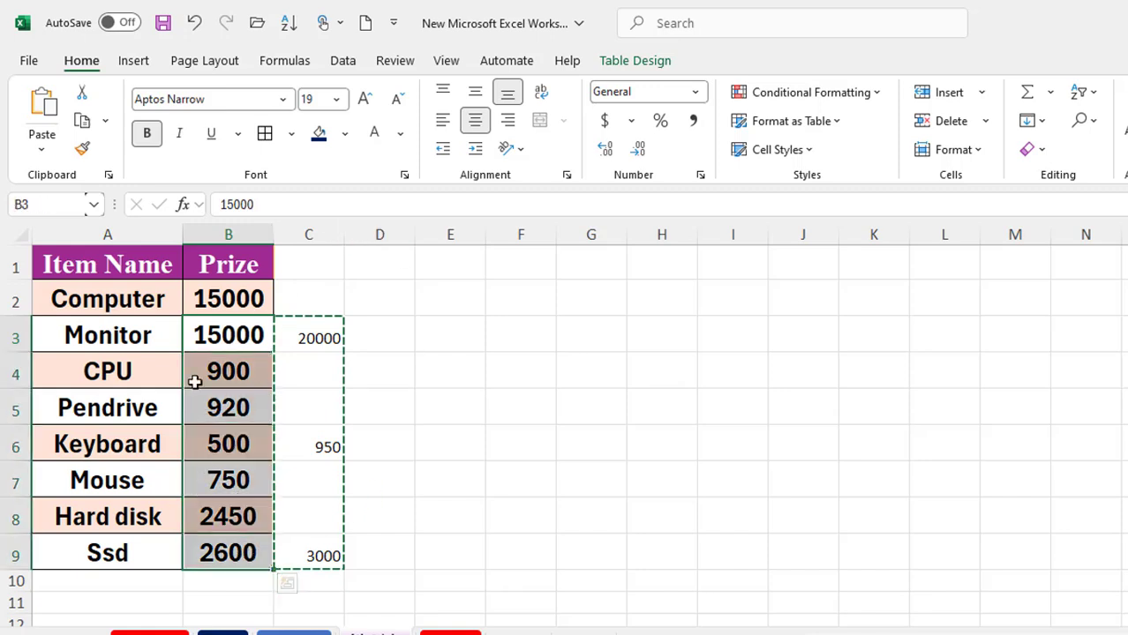
{"action": "left_click", "coordinate": [41, 151]}
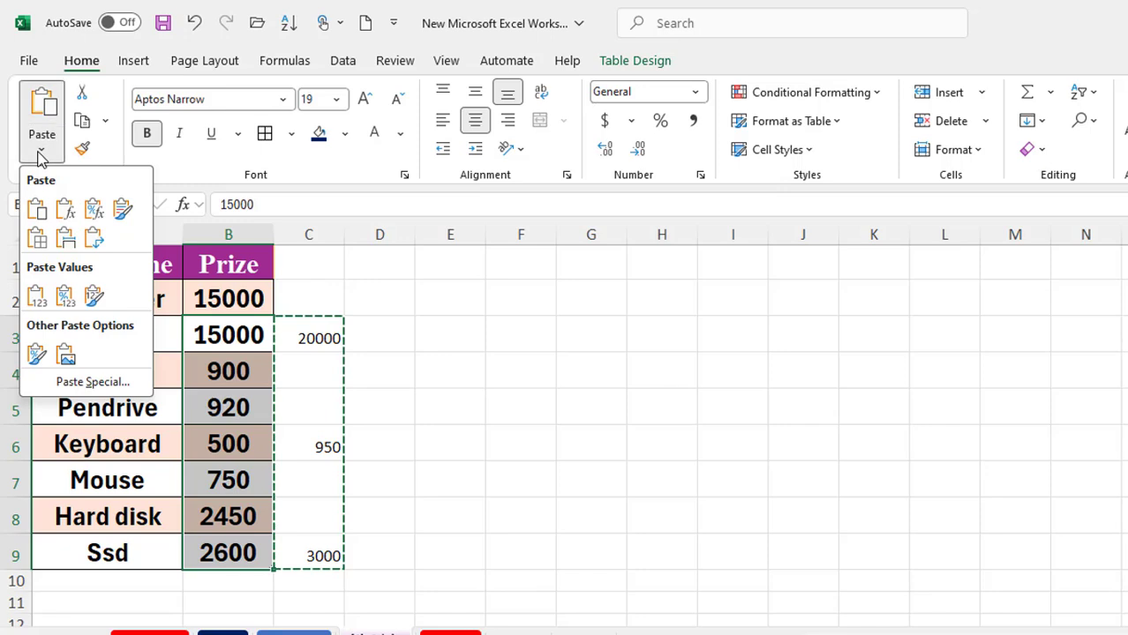
{"action": "left_click", "coordinate": [78, 383]}
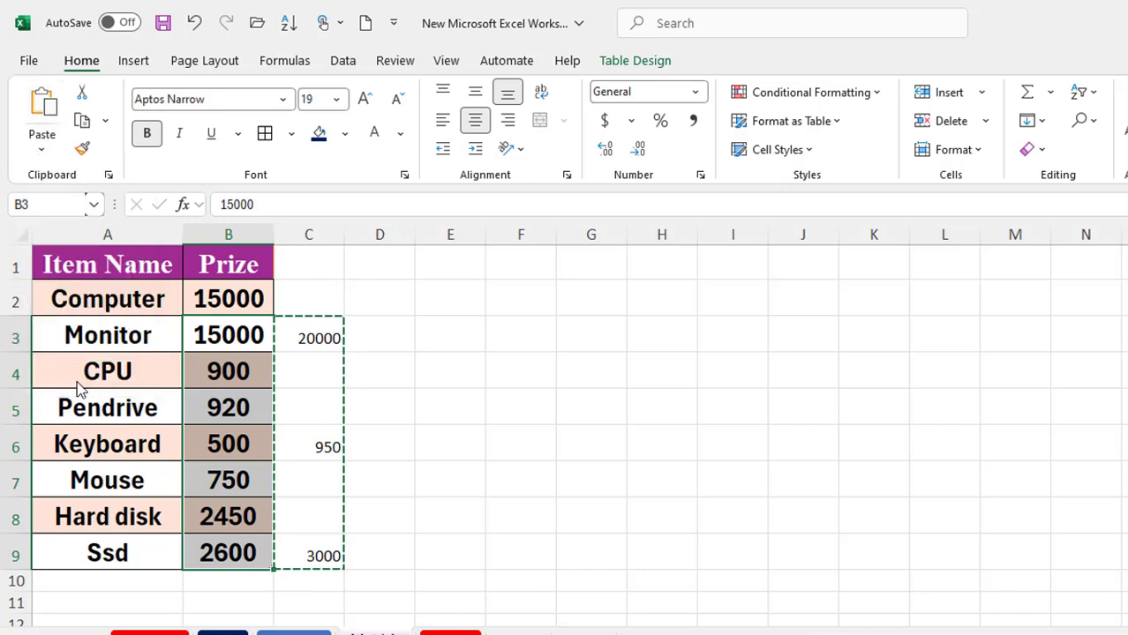
{"action": "left_click", "coordinate": [113, 264]}
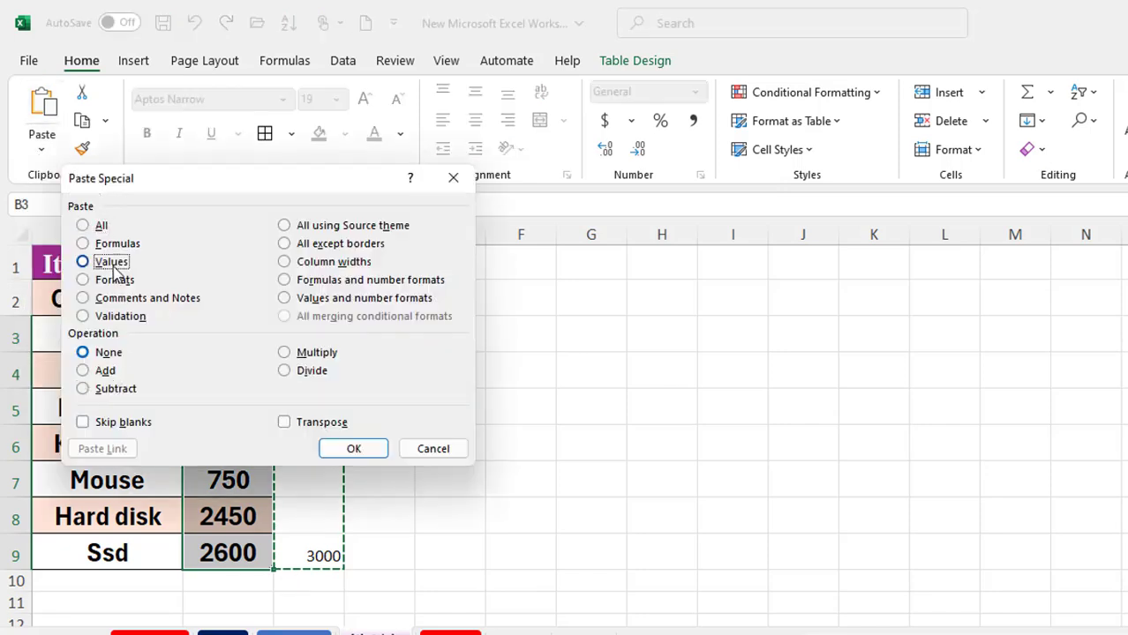
{"action": "left_click", "coordinate": [111, 424]}
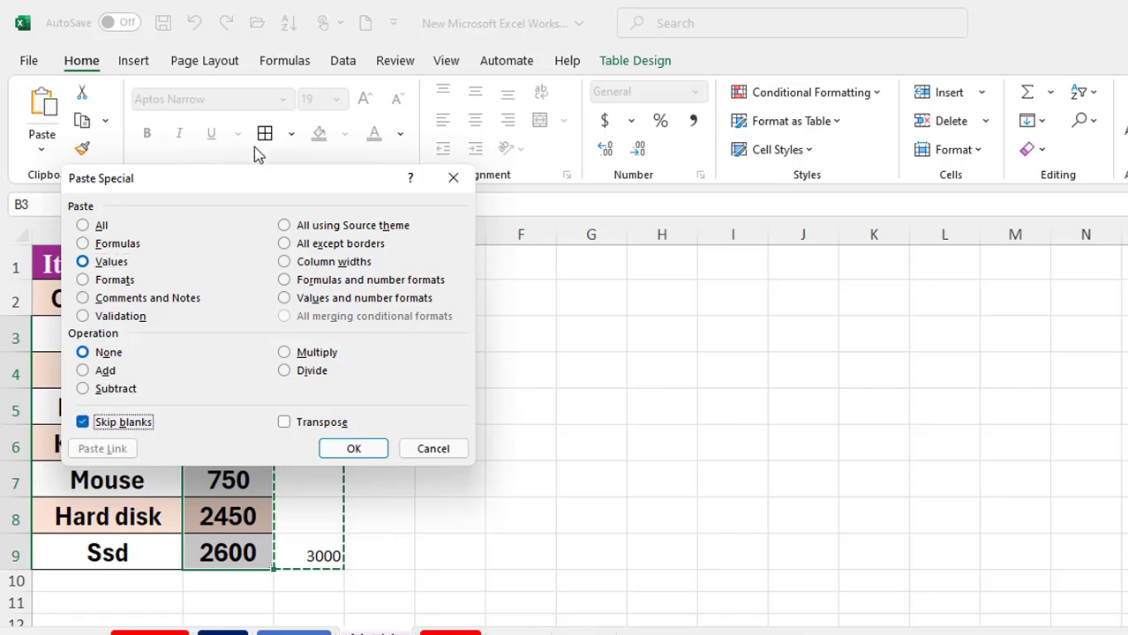
{"action": "left_click_drag", "start_coordinate": [369, 188], "coordinate": [706, 212]}
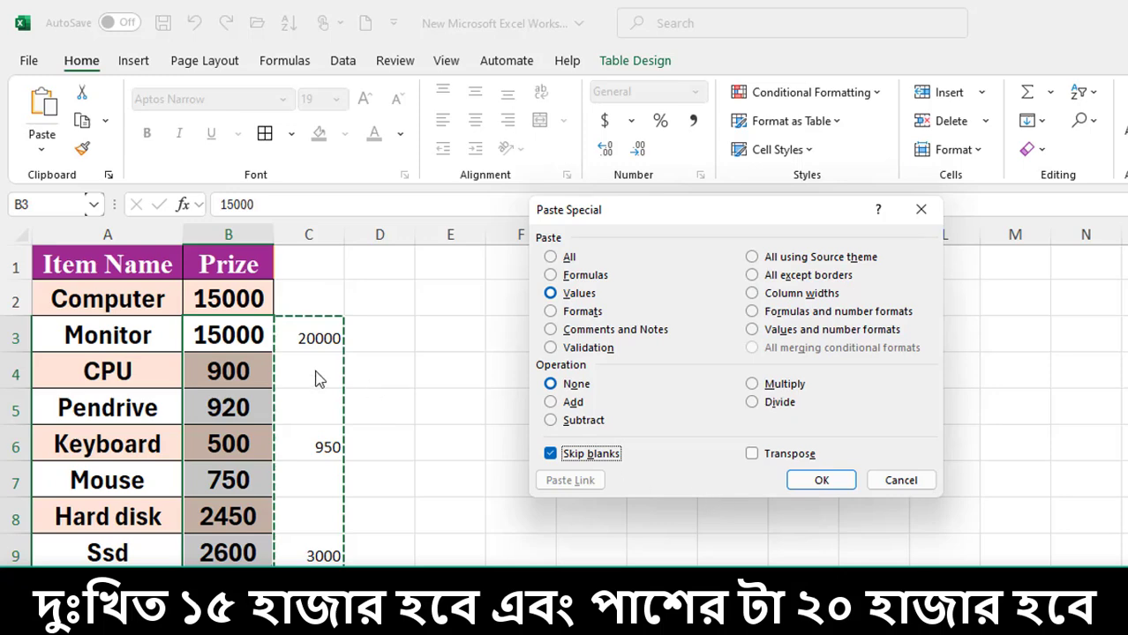
{"action": "left_click", "coordinate": [825, 487]}
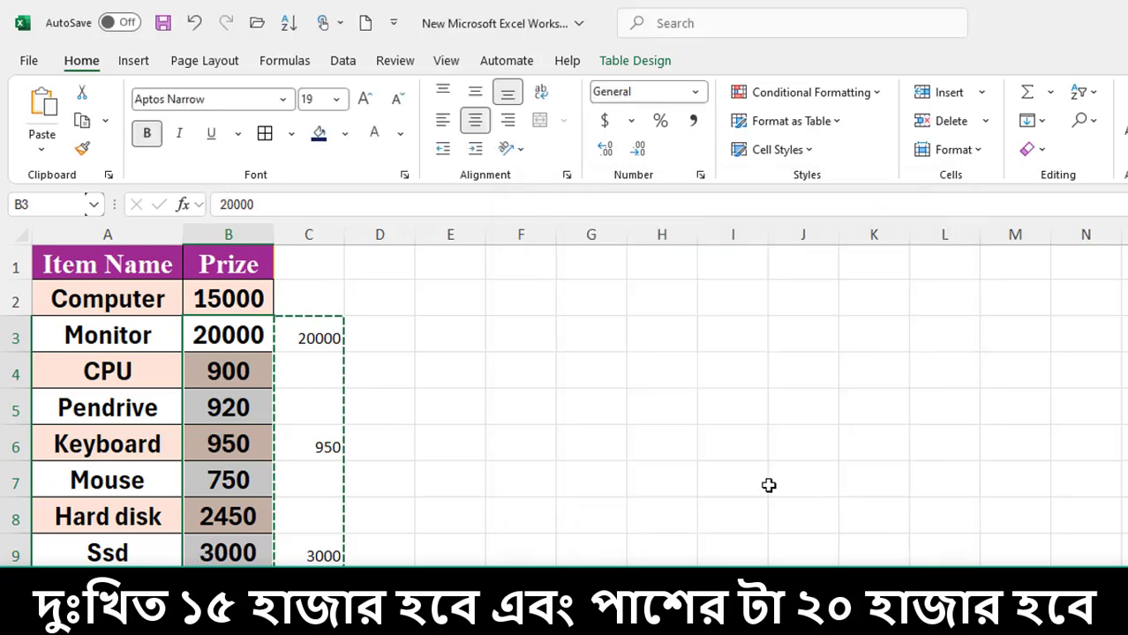
{"action": "left_click", "coordinate": [521, 478]}
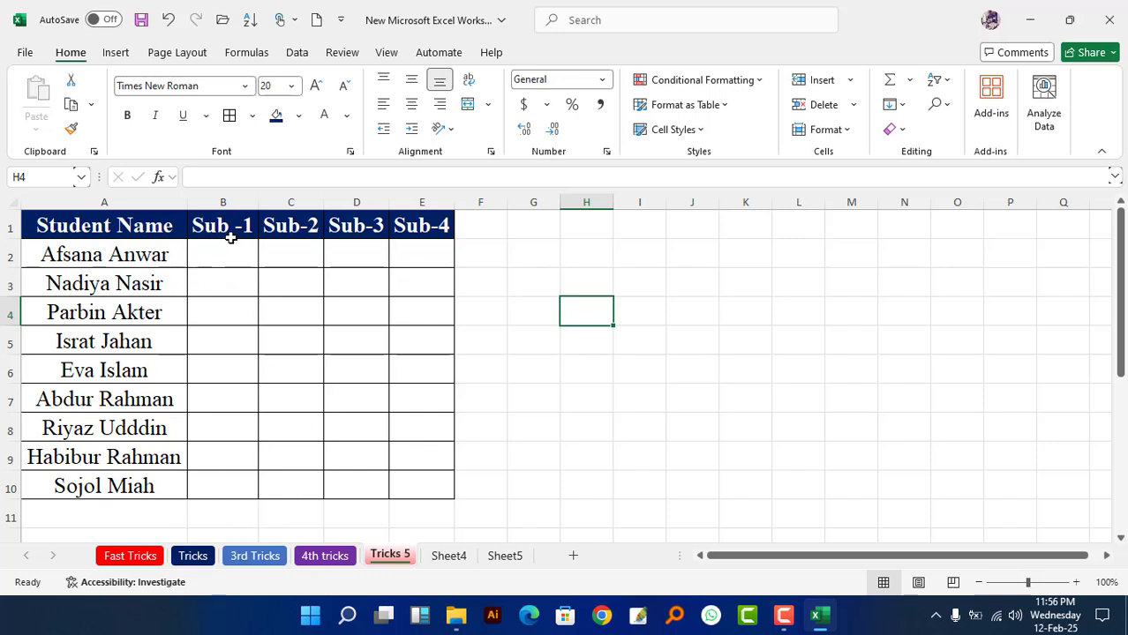
On the Tricks 5 sheet, enter the marks 66, 85 and 56 for the first student in B2:D2.
{"action": "left_click", "coordinate": [231, 229]}
{"action": "left_click", "coordinate": [230, 253]}
{"action": "type", "text": "66"}
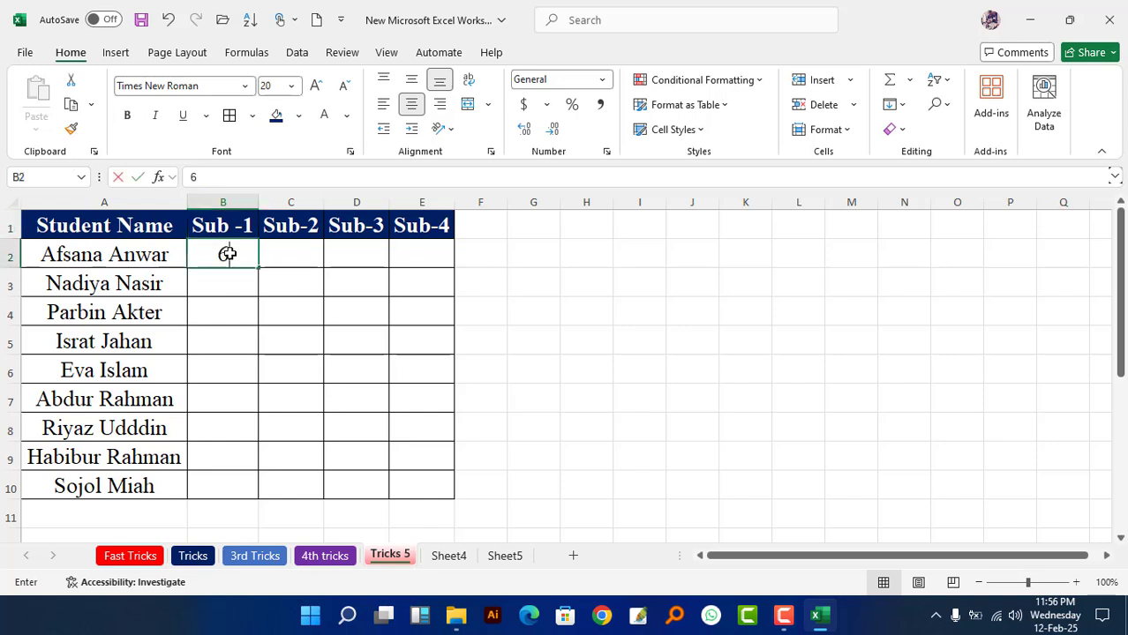
{"action": "left_click", "coordinate": [270, 260]}
{"action": "type", "text": "85"}
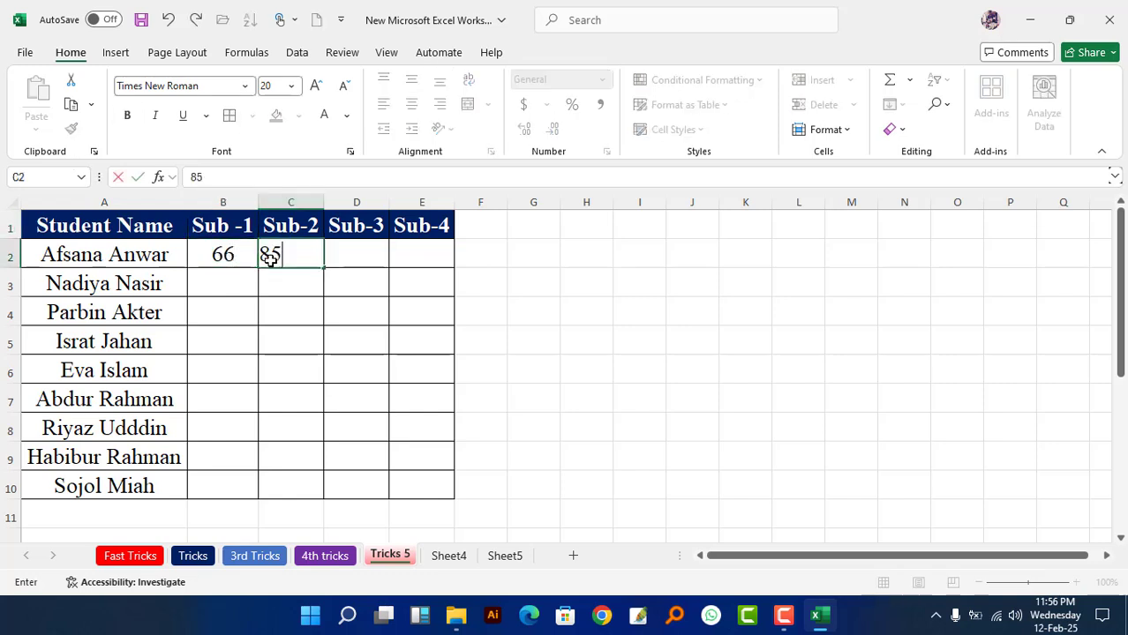
{"action": "left_click", "coordinate": [343, 253]}
{"action": "type", "text": "562"}
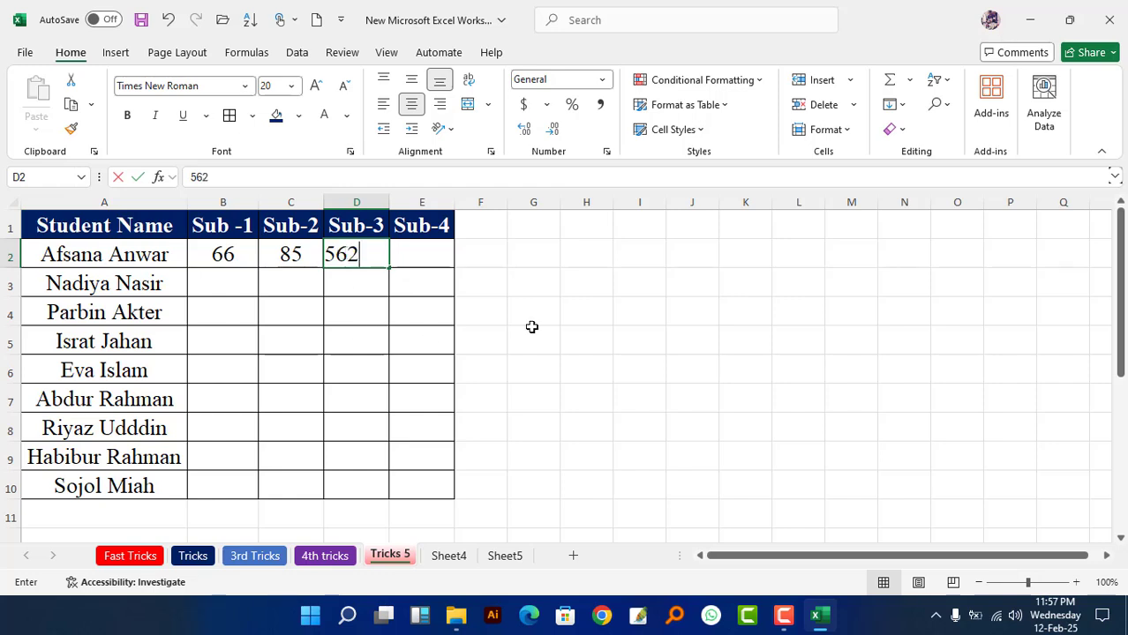
{"action": "key", "text": "BackSpace"}
{"action": "left_click", "coordinate": [519, 316]}
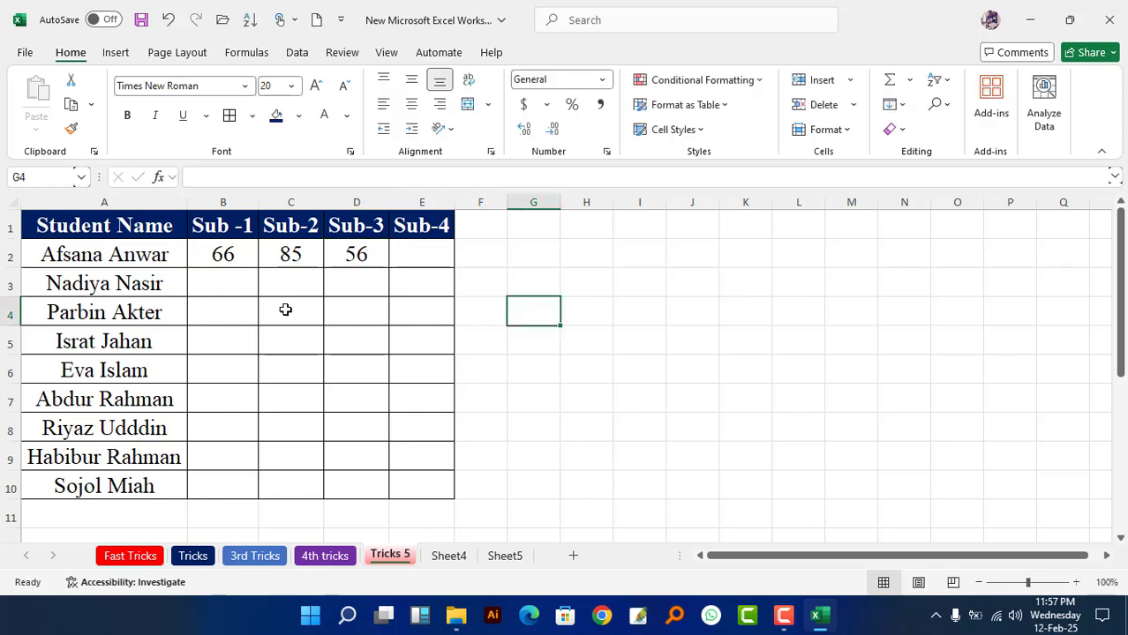
Undo the marks entered in the first student's row.
{"action": "key", "text": "ctrl+z"}
{"action": "key", "text": "ctrl+z"}
{"action": "key", "text": "ctrl+z"}
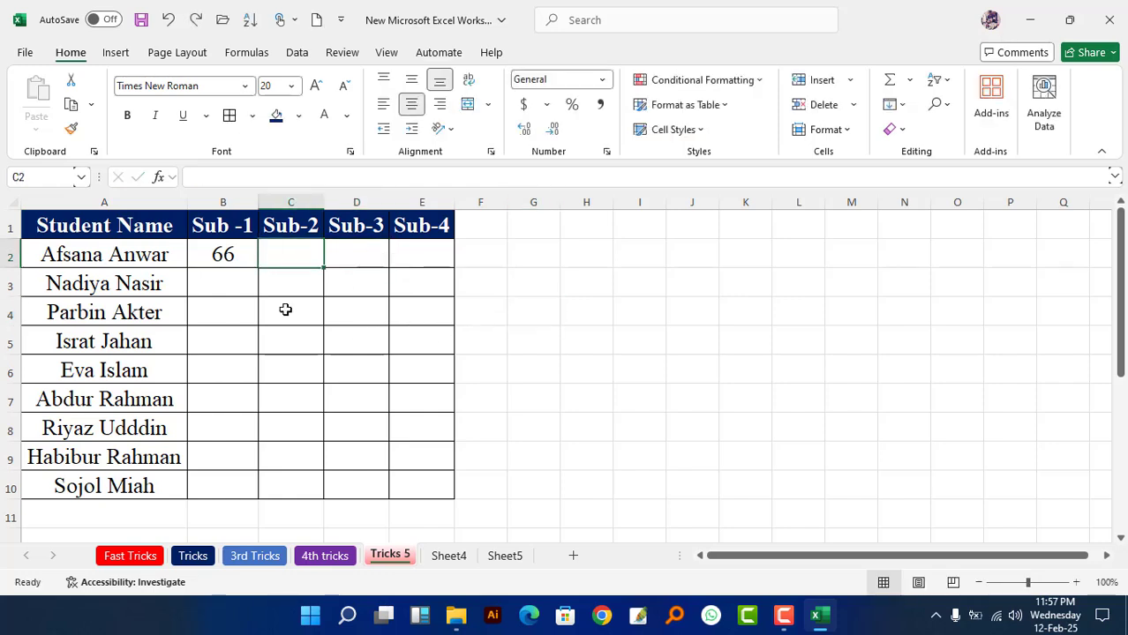
{"action": "left_click", "coordinate": [565, 379]}
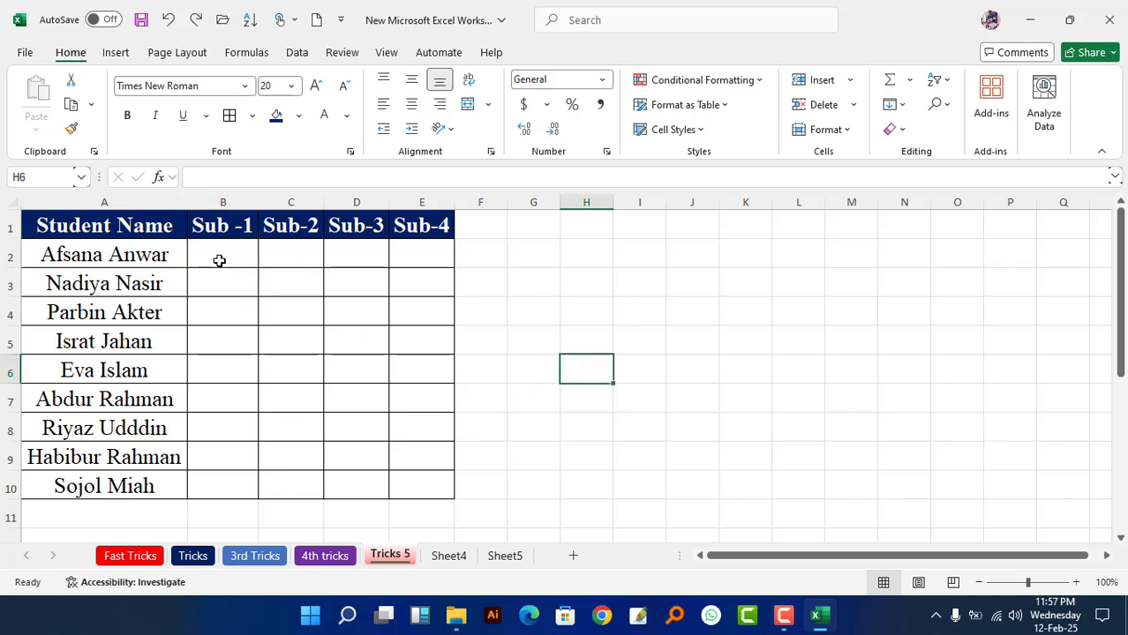
Fill all the mark cells B2:E10 at once with the formula =RANDBETWEEN(33,100).
{"action": "left_click_drag", "start_coordinate": [219, 259], "coordinate": [430, 489]}
{"action": "type", "text": "="}
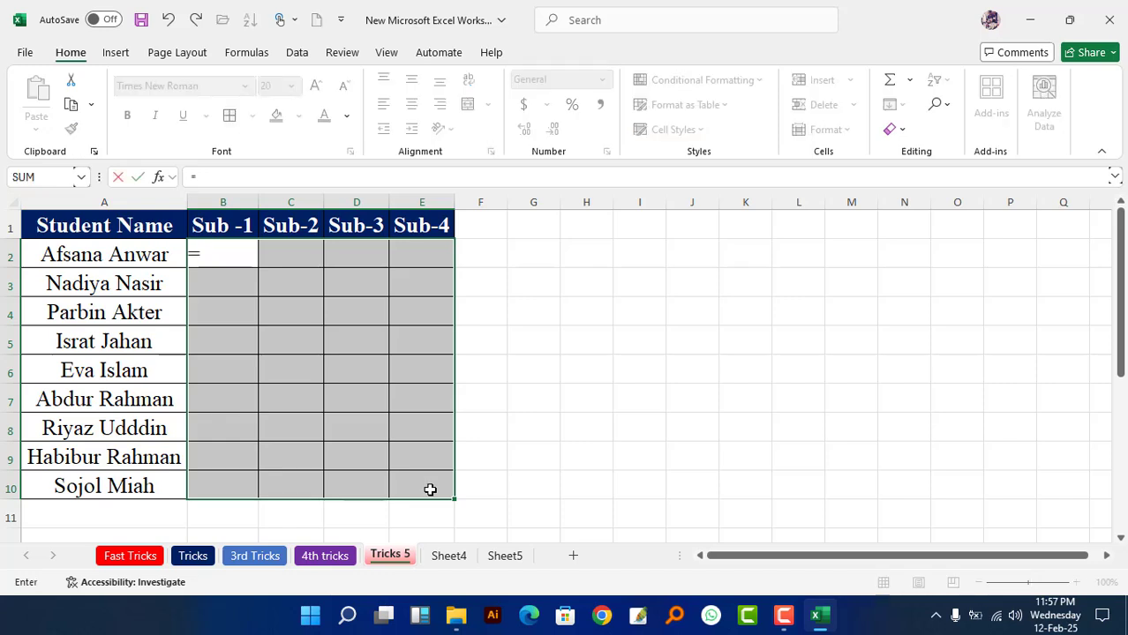
{"action": "type", "text": "randb"}
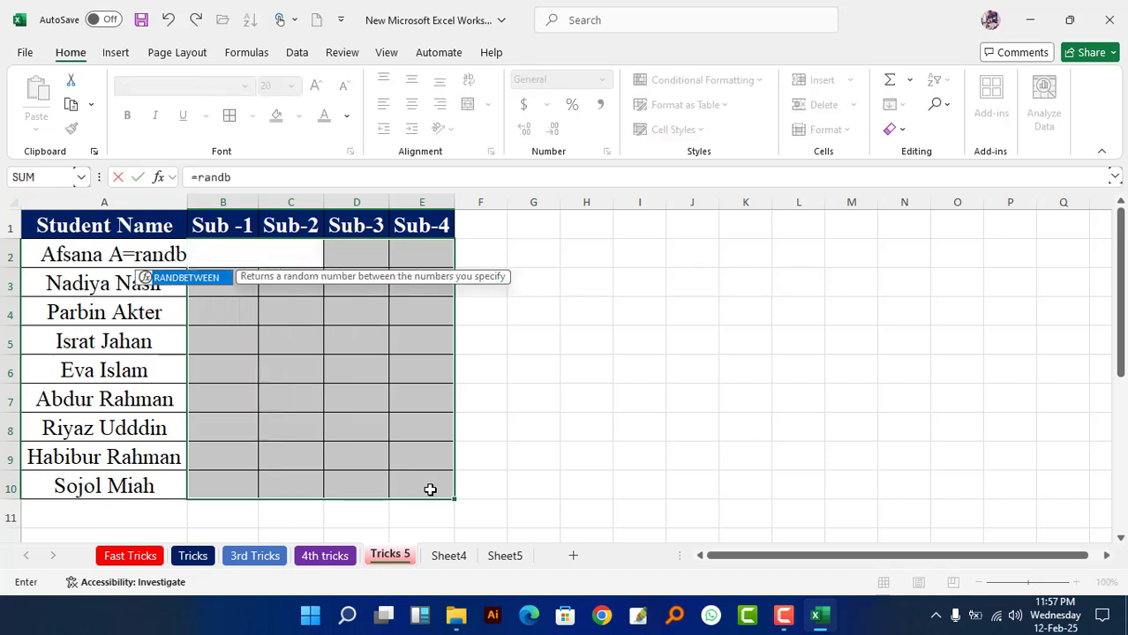
{"action": "key", "text": "Tab"}
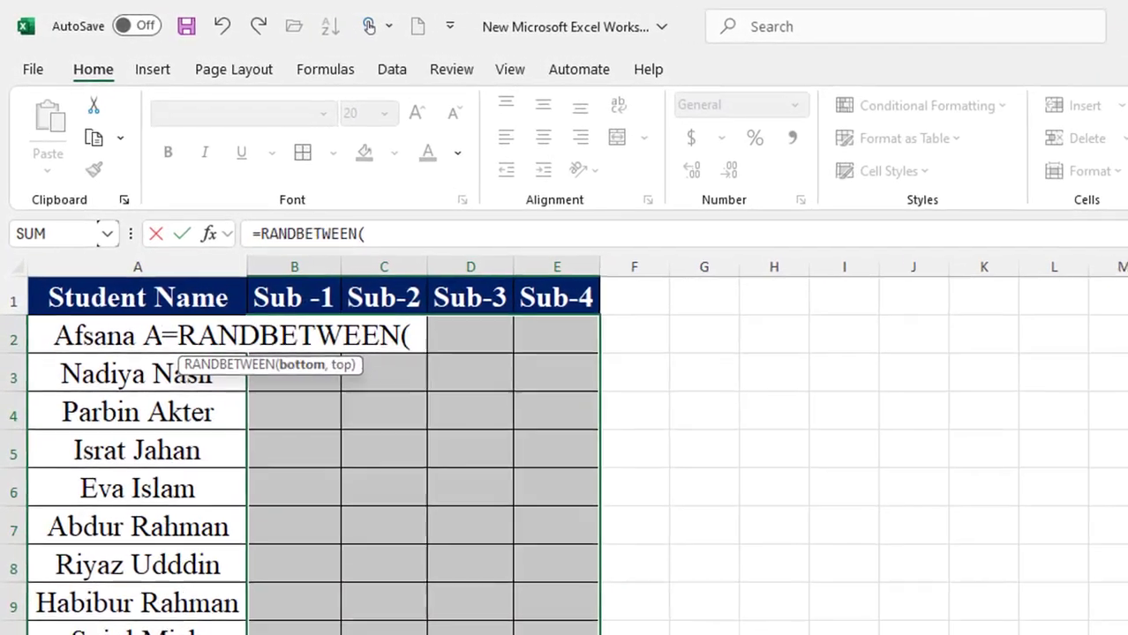
{"action": "type", "text": "33"}
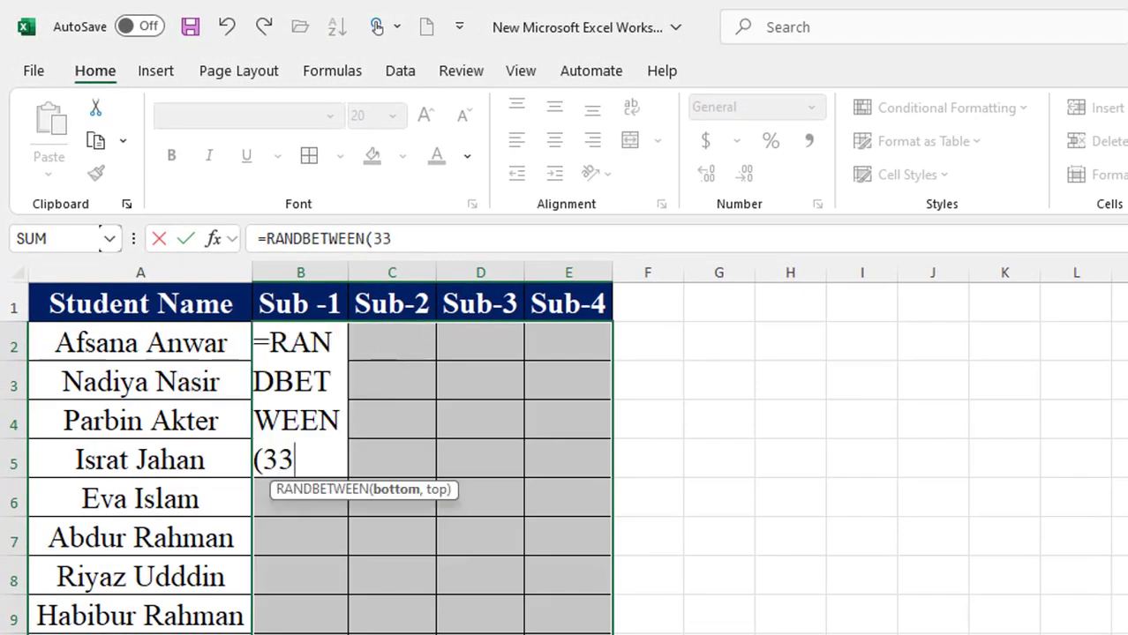
{"action": "type", "text": ",100"}
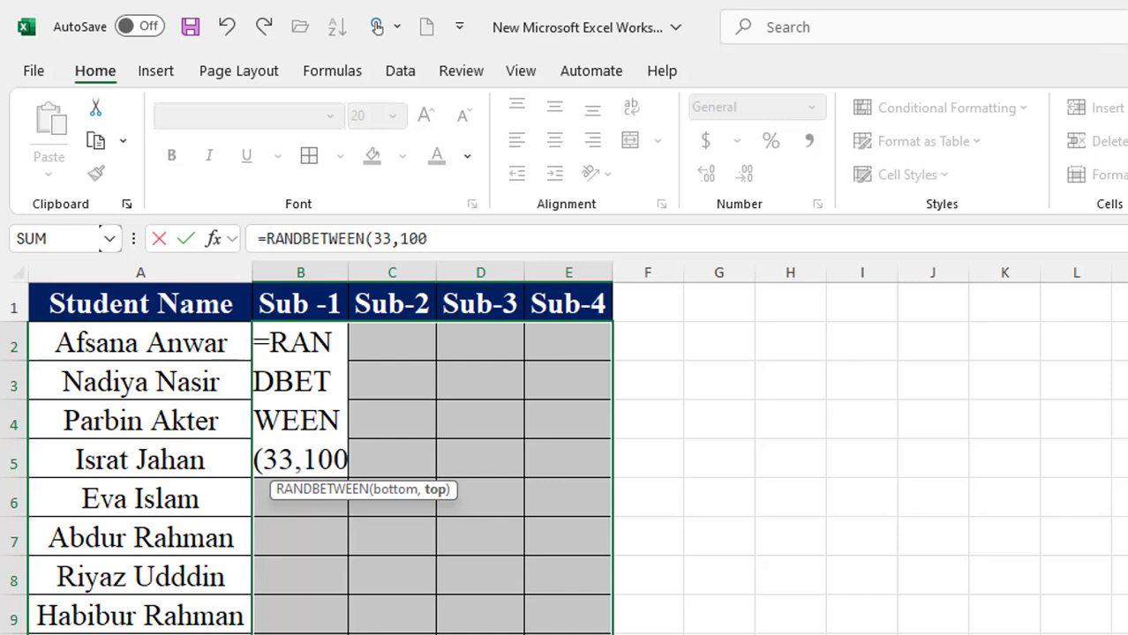
{"action": "type", "text": ")"}
{"action": "key", "text": "ctrl+Return"}
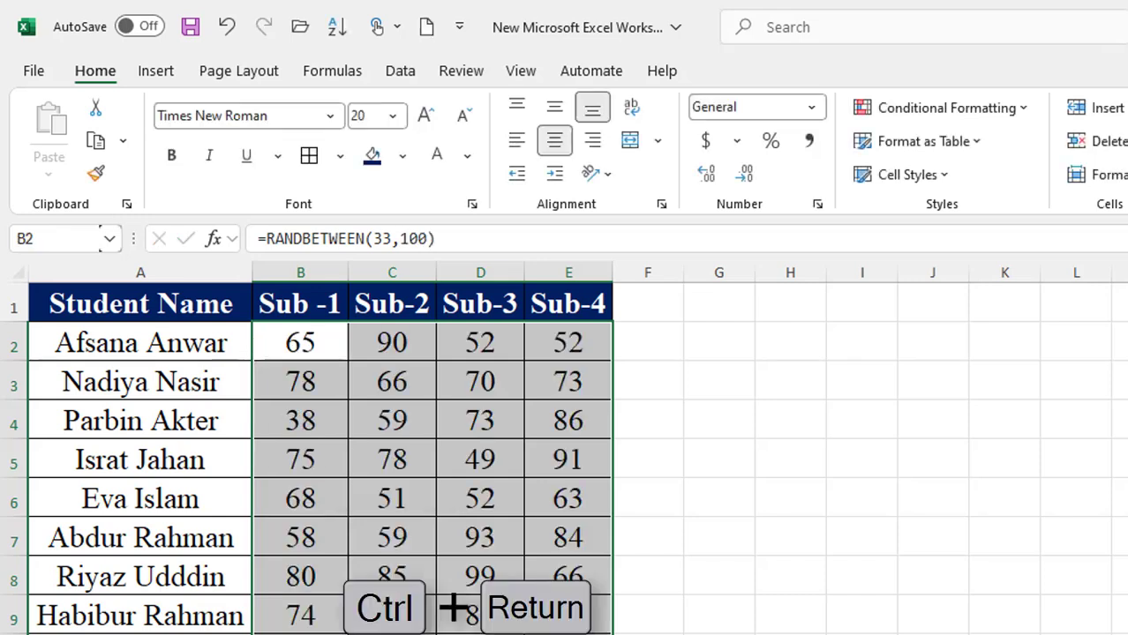
{"action": "left_click", "coordinate": [862, 634]}
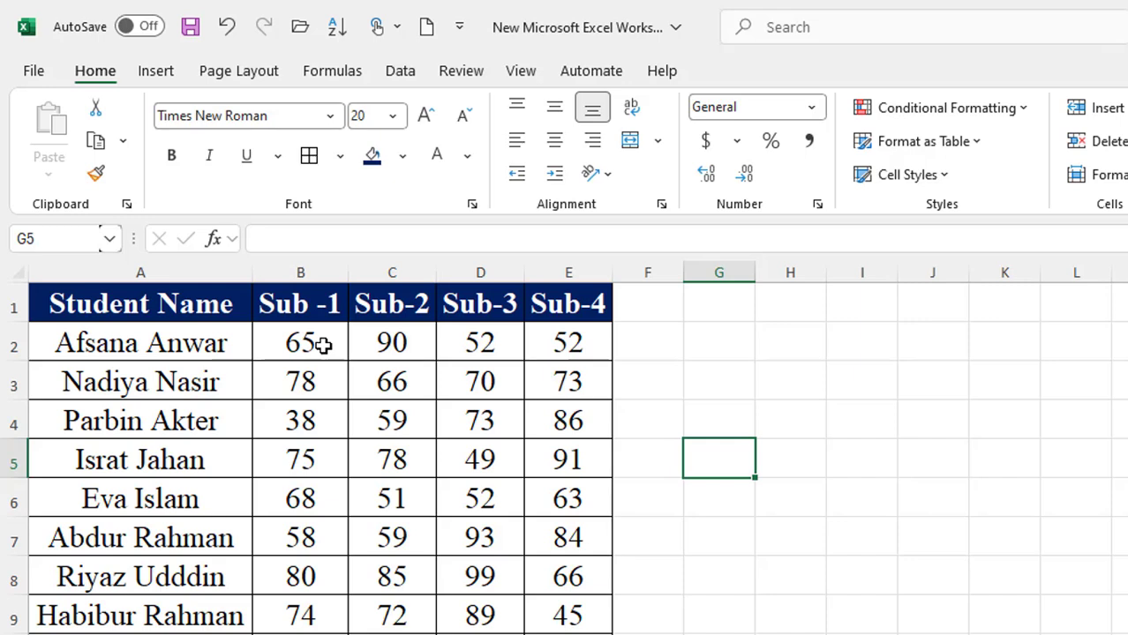
Copy the random marks in B2:E10 and paste them in place as values with number formatting to replace the formulas.
{"action": "left_click", "coordinate": [323, 345]}
{"action": "left_click", "coordinate": [693, 457]}
{"action": "left_click_drag", "start_coordinate": [299, 345], "coordinate": [573, 634]}
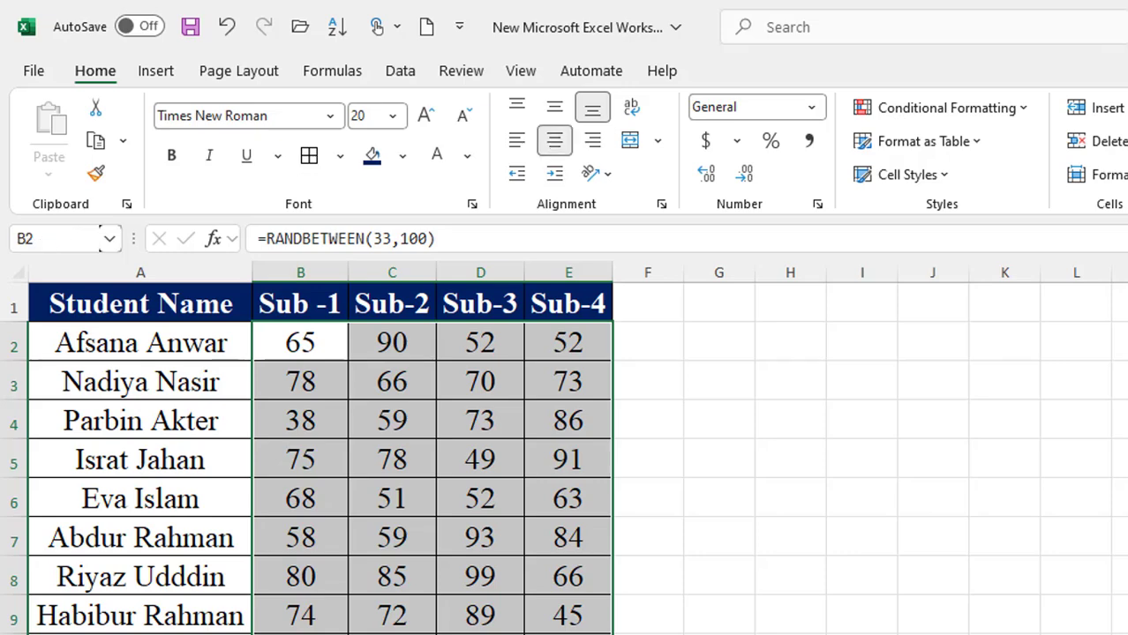
{"action": "key", "text": "ctrl+c"}
{"action": "left_click", "coordinate": [48, 181]}
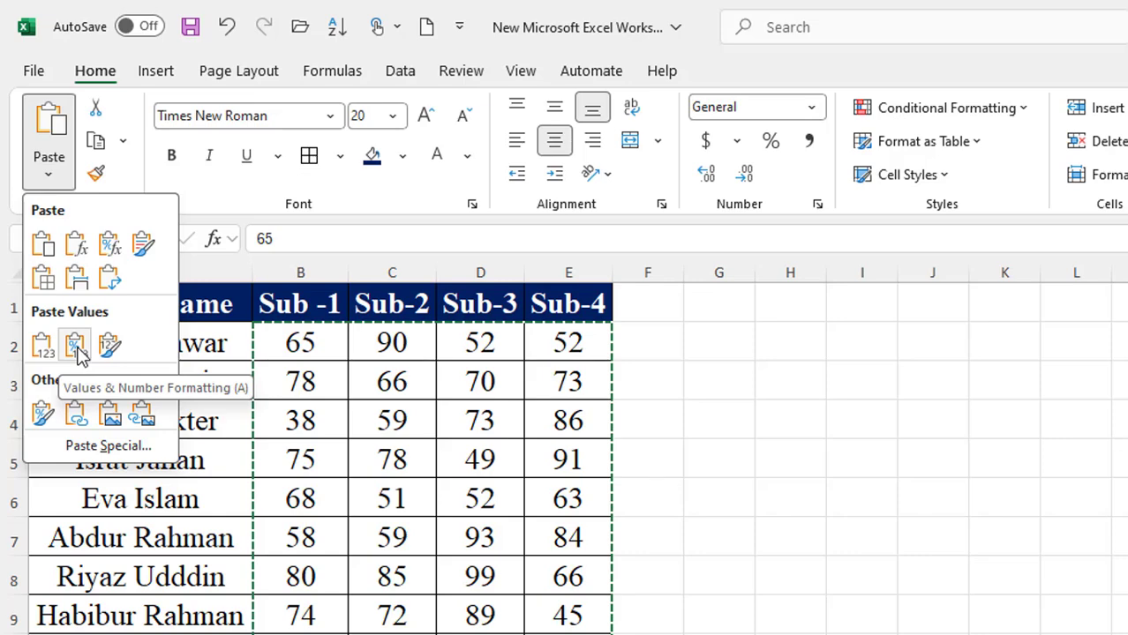
{"action": "left_click", "coordinate": [78, 353]}
{"action": "left_click", "coordinate": [441, 470]}
{"action": "key", "text": "Right"}
{"action": "key", "text": "Right"}
{"action": "key", "text": "Right"}
{"action": "key", "text": "Right"}
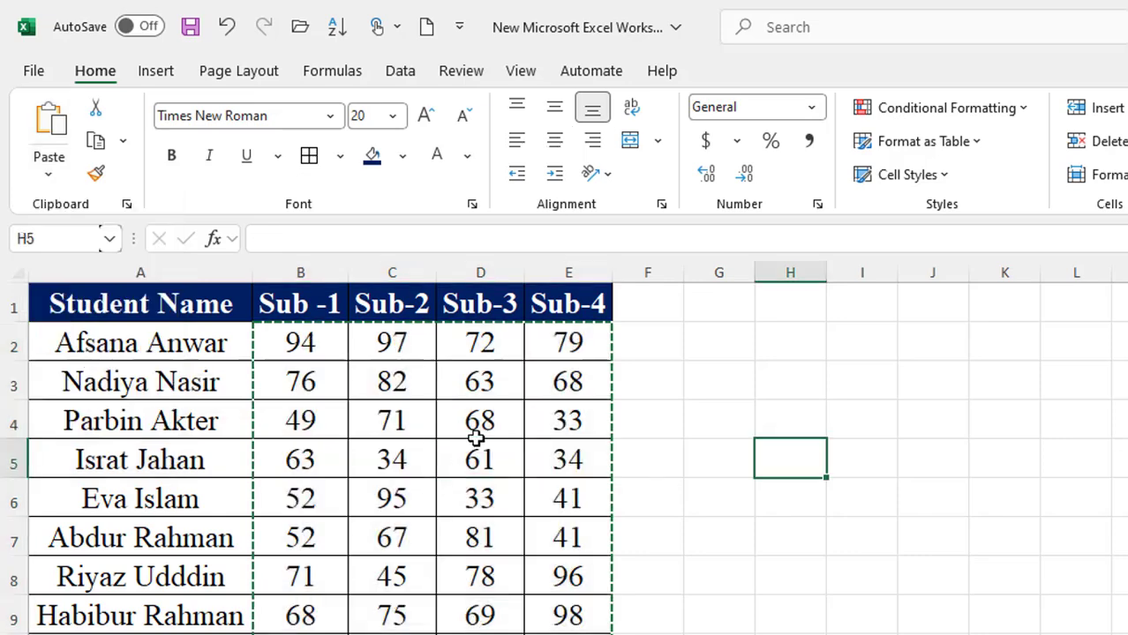